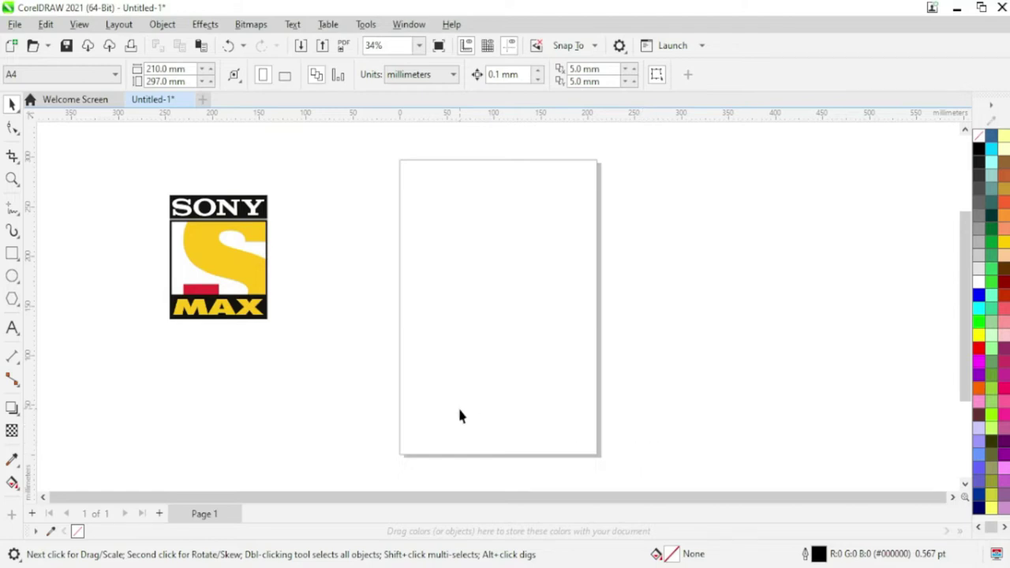
- Switch to the Text tool to add text on the blank A4 page beside the reference
left_click(13, 328)
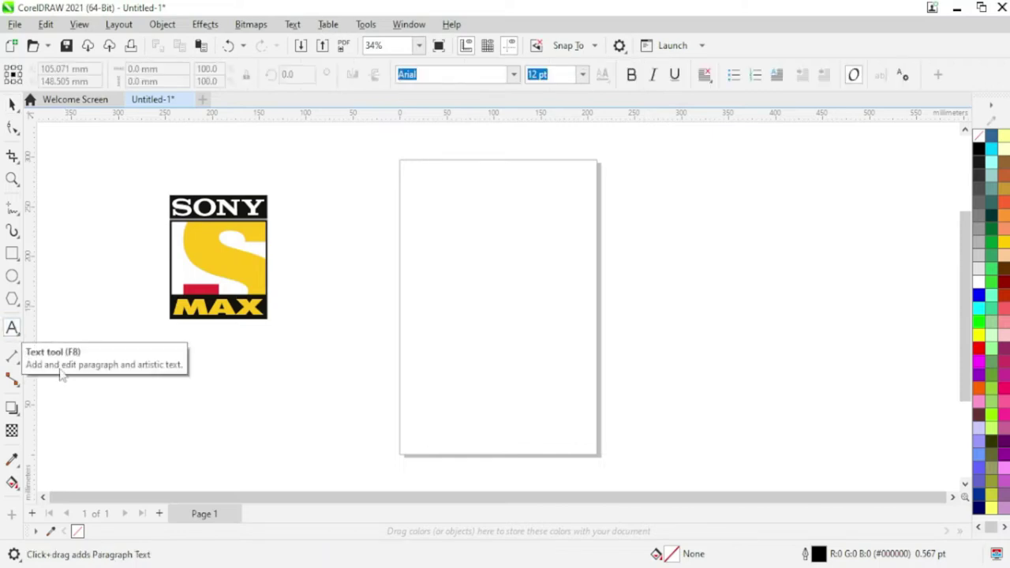
- Type a letter S, set it to Arial Black, enlarge it to about 532 pt and centre it
left_click(483, 297)
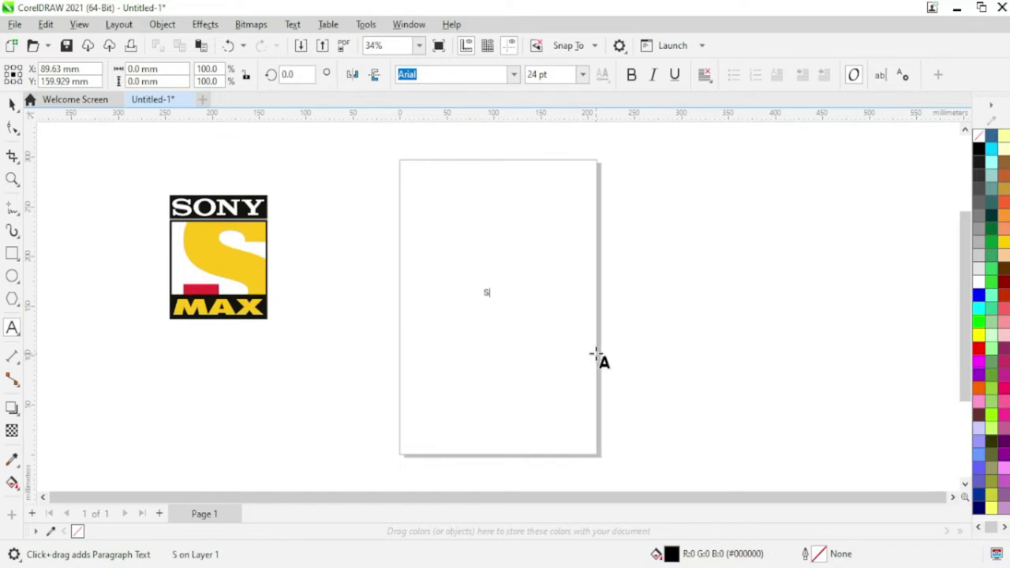
type("S")
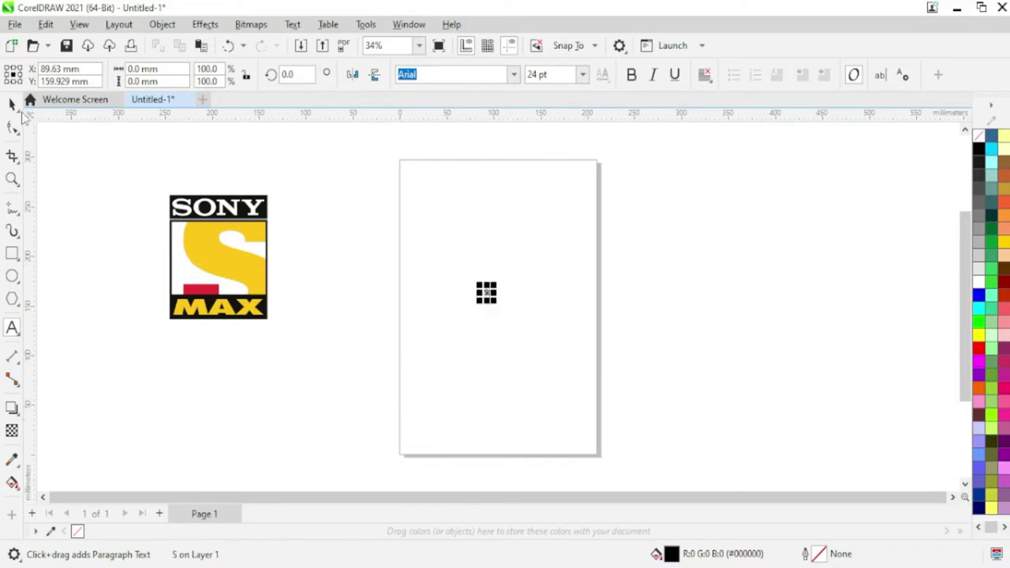
left_click(11, 104)
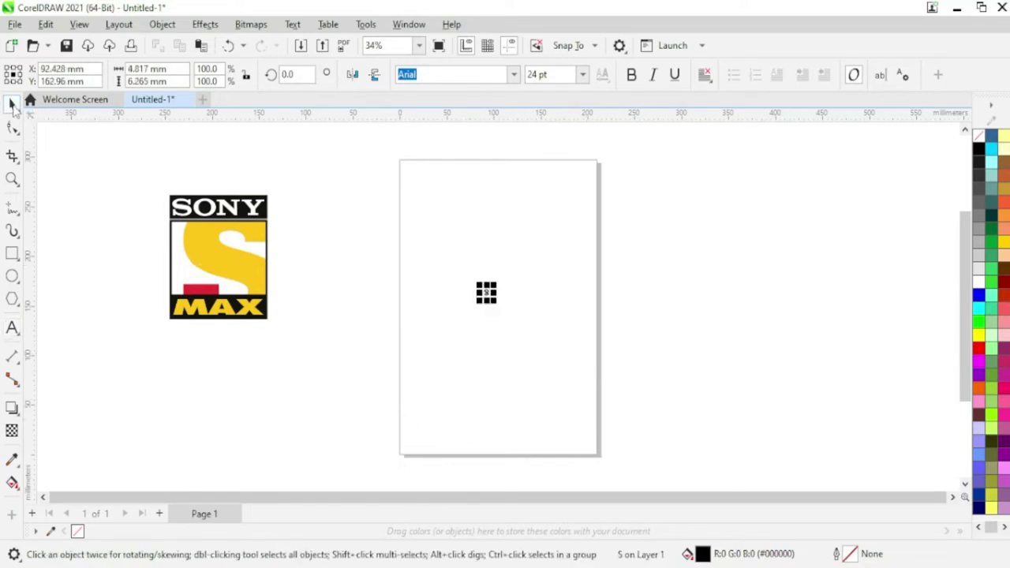
left_click(514, 74)
left_click(454, 123)
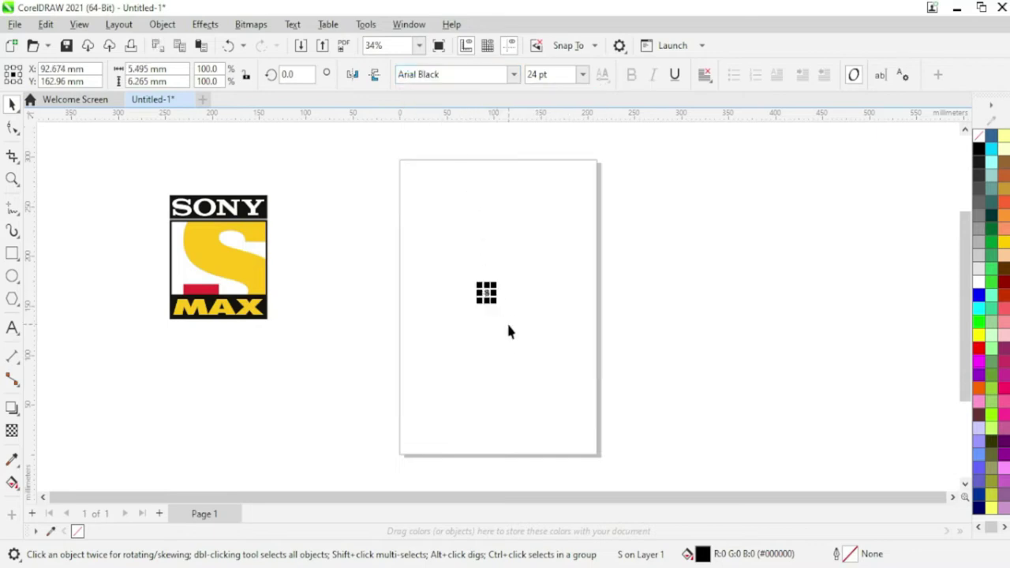
left_click_drag(497, 304, 601, 443)
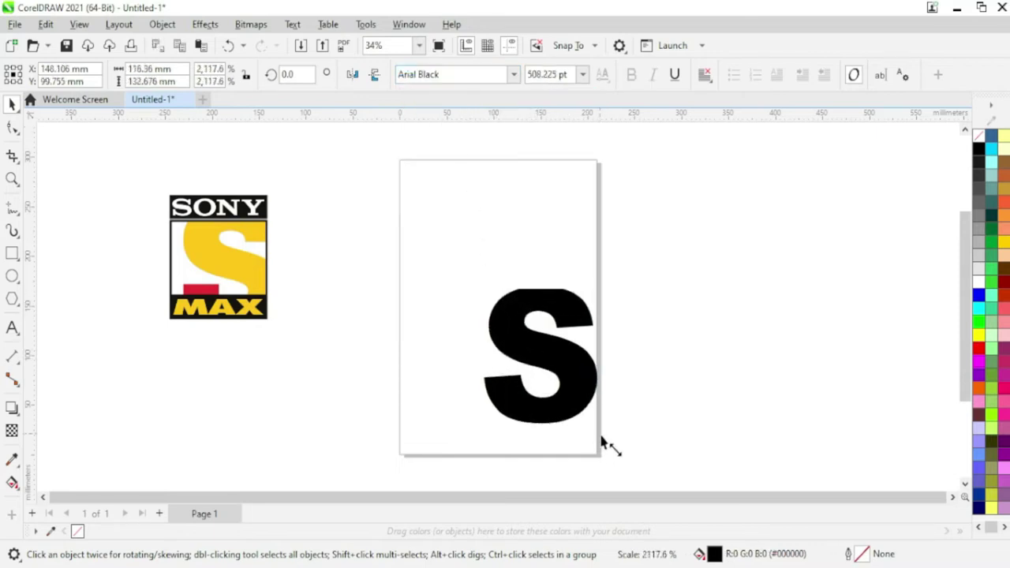
left_click_drag(584, 394, 559, 359)
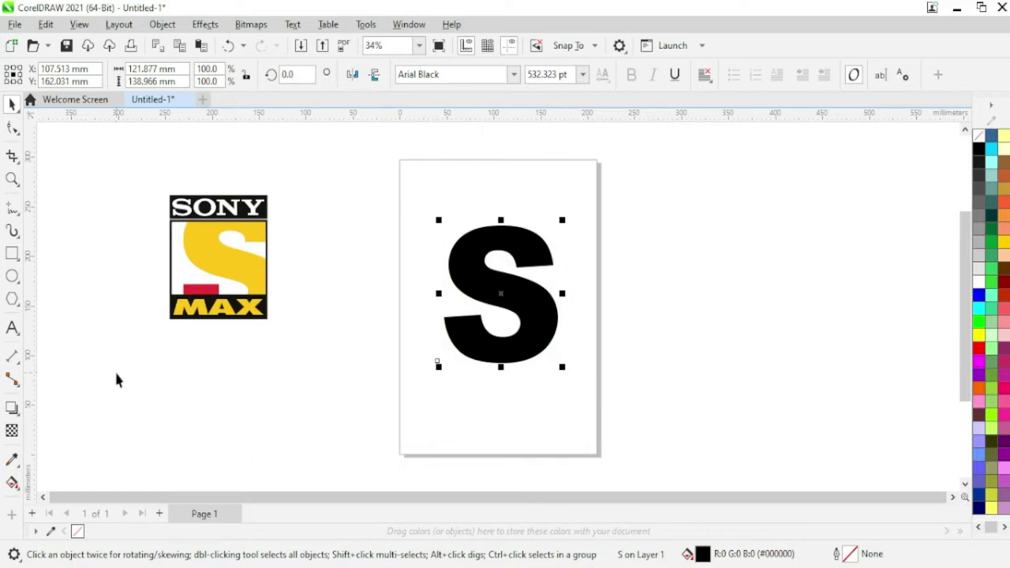
left_click(12, 253)
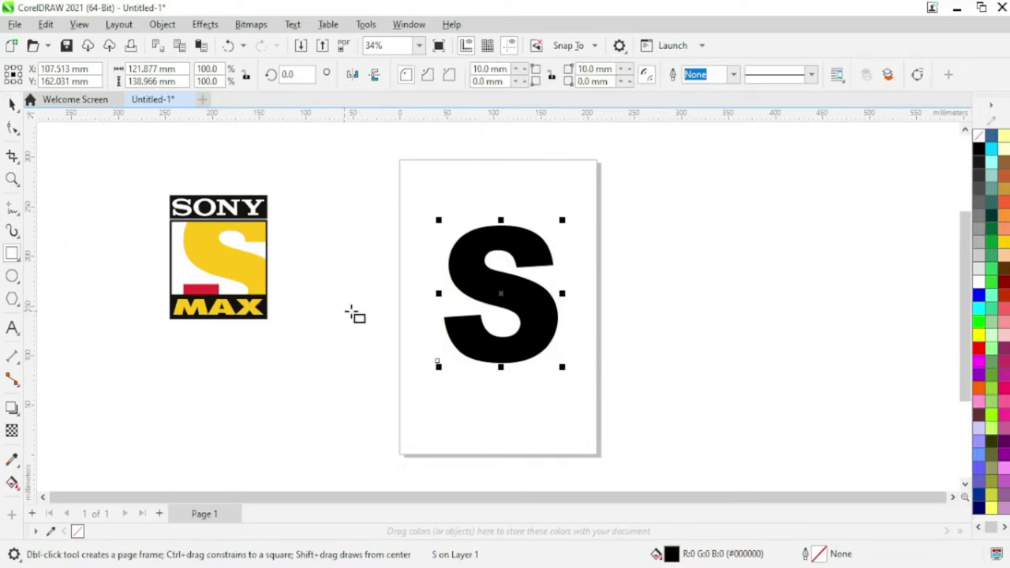
- Draw a 172.6 × 47.3 mm rectangle with 0 mm locked corners over the S's top, selected with the S
left_click_drag(421, 185, 584, 231)
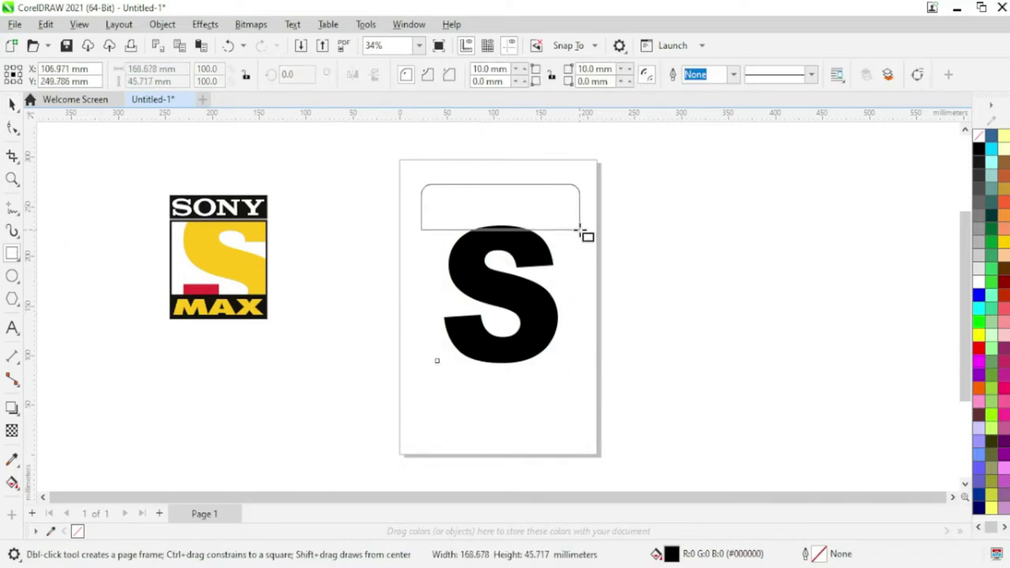
key("F10")
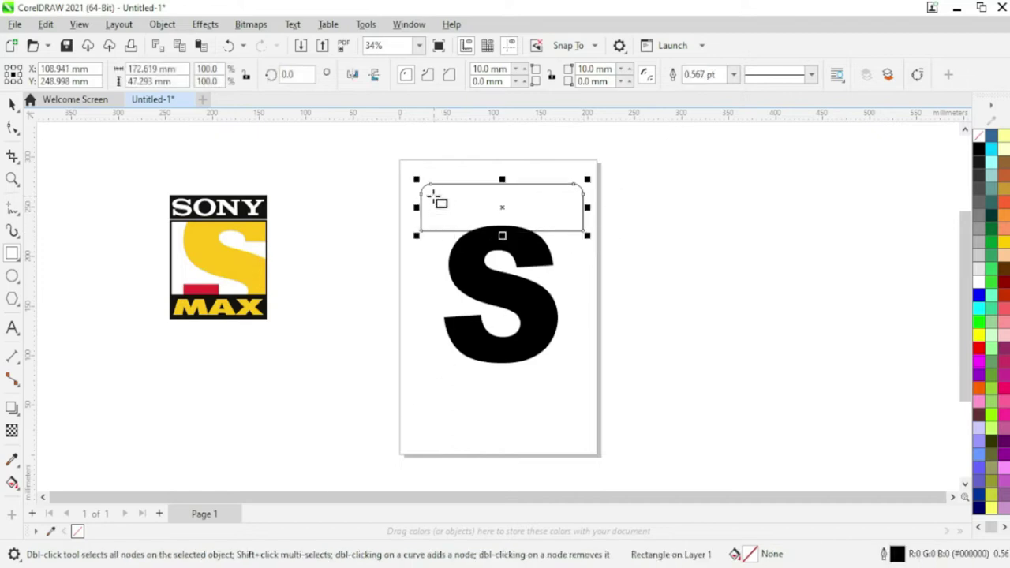
left_click_drag(584, 204, 577, 203)
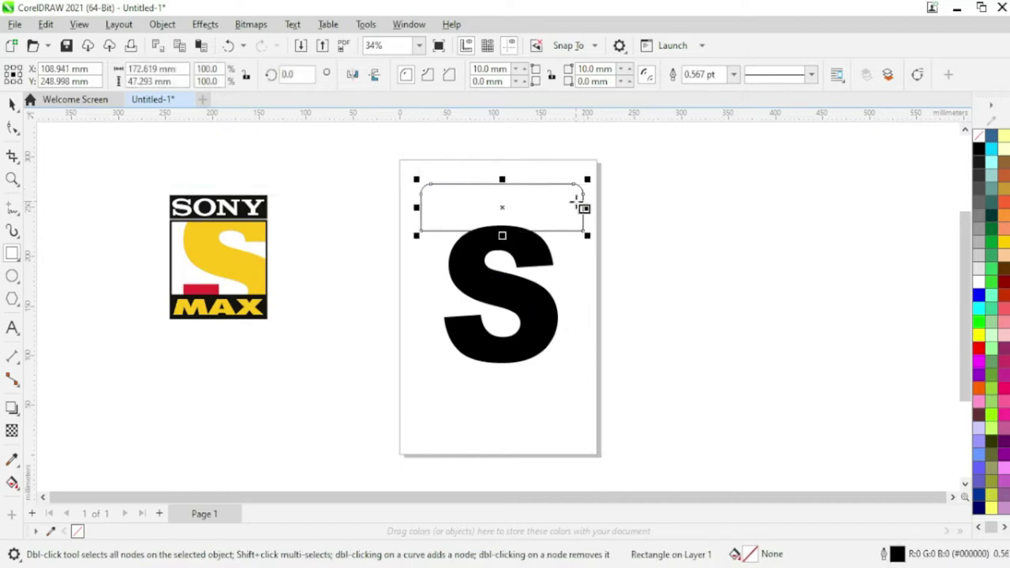
double_click(509, 69)
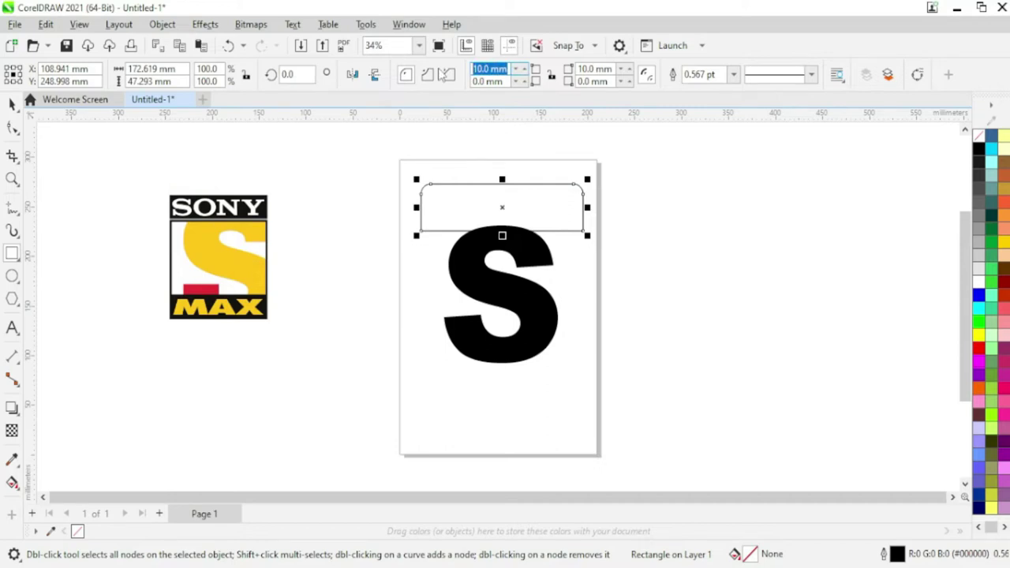
type("0")
key("Return")
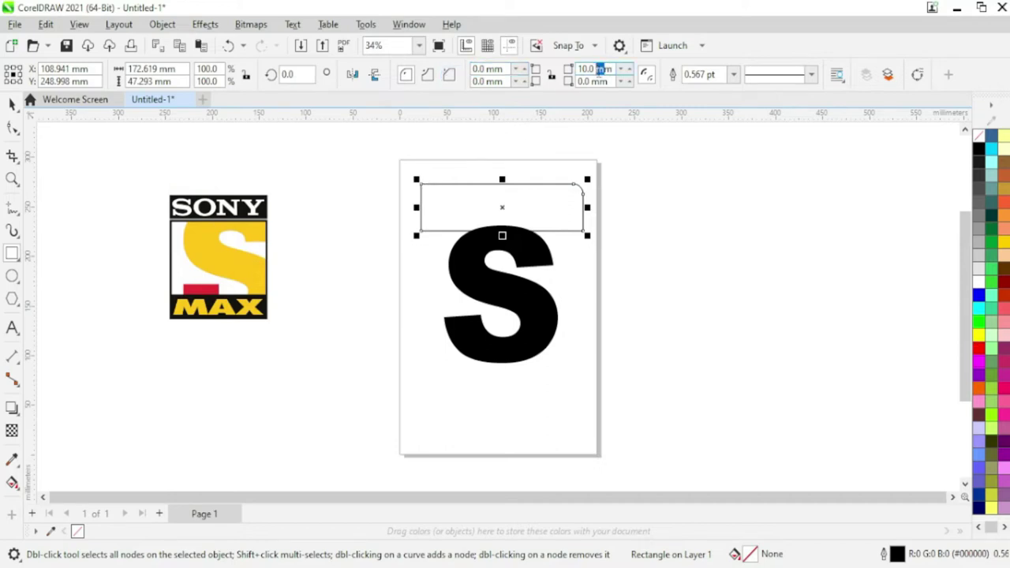
left_click(551, 74)
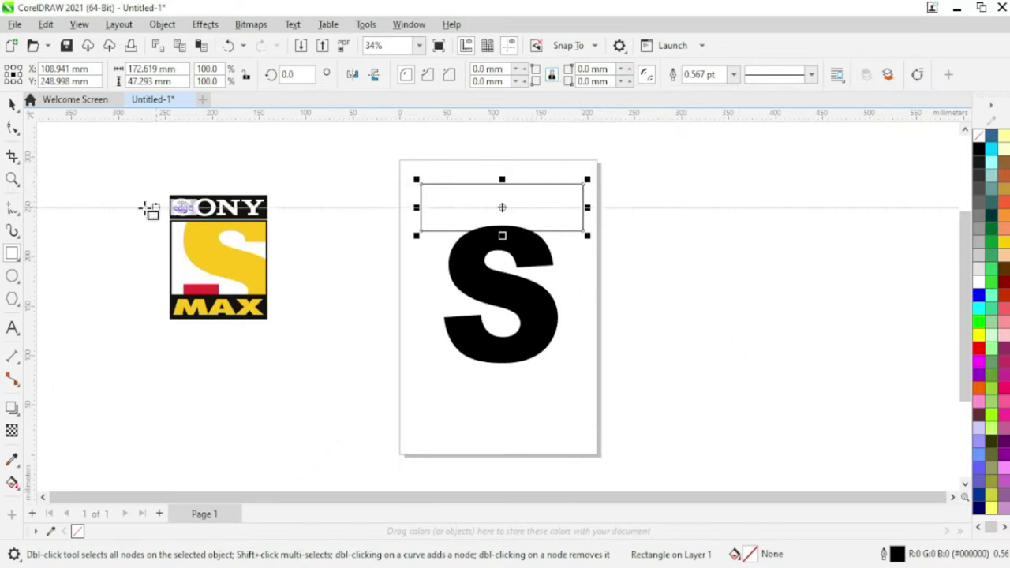
left_click(14, 105)
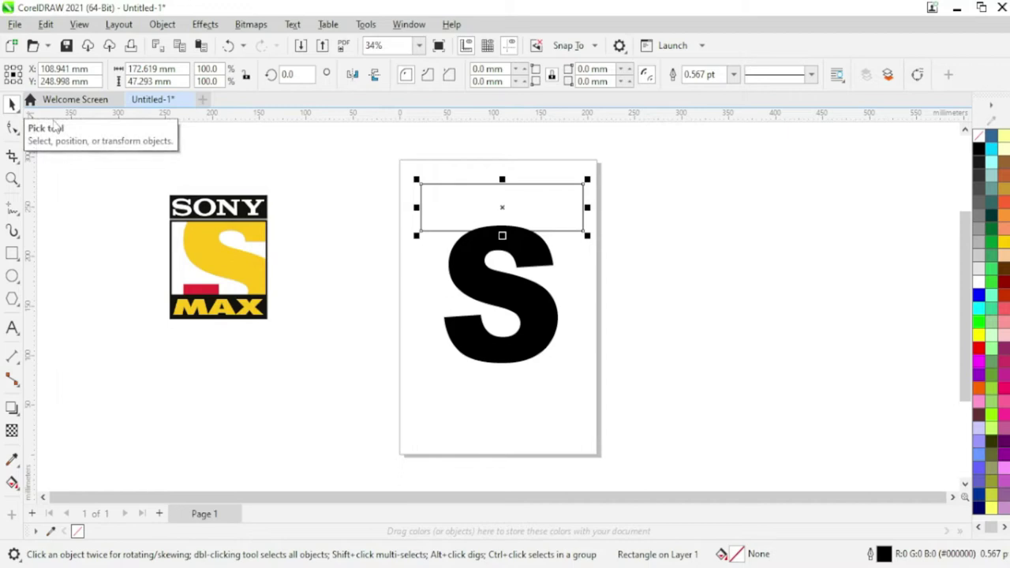
left_click(487, 310, "shift")
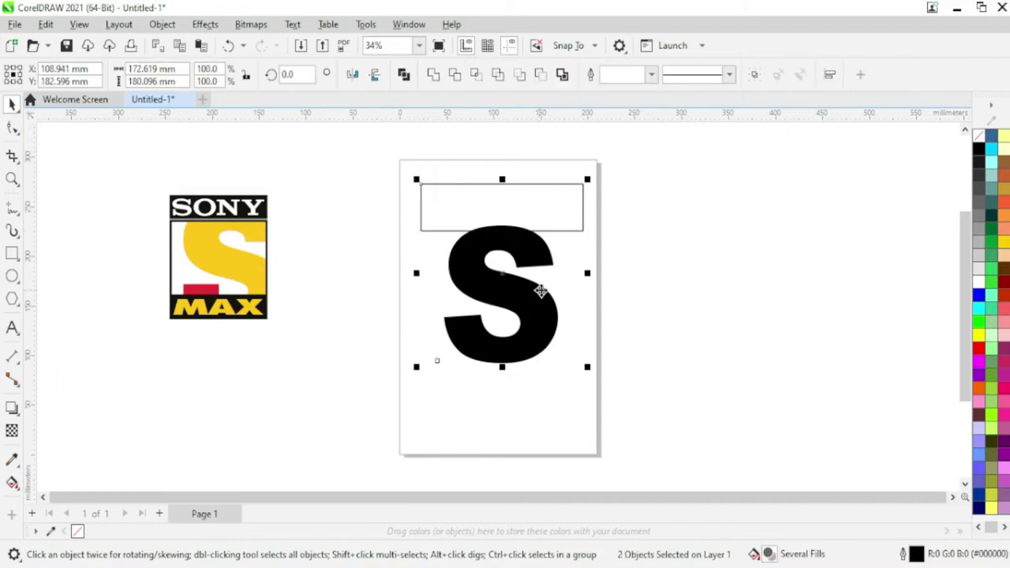
- Trim the top off the S with the rectangle, then move it down and trim the bottom
left_click(456, 76)
left_click(645, 263)
mouse_move(523, 228)
left_mouse_down()
mouse_move(514, 212)
mouse_move(511, 351)
left_mouse_up()
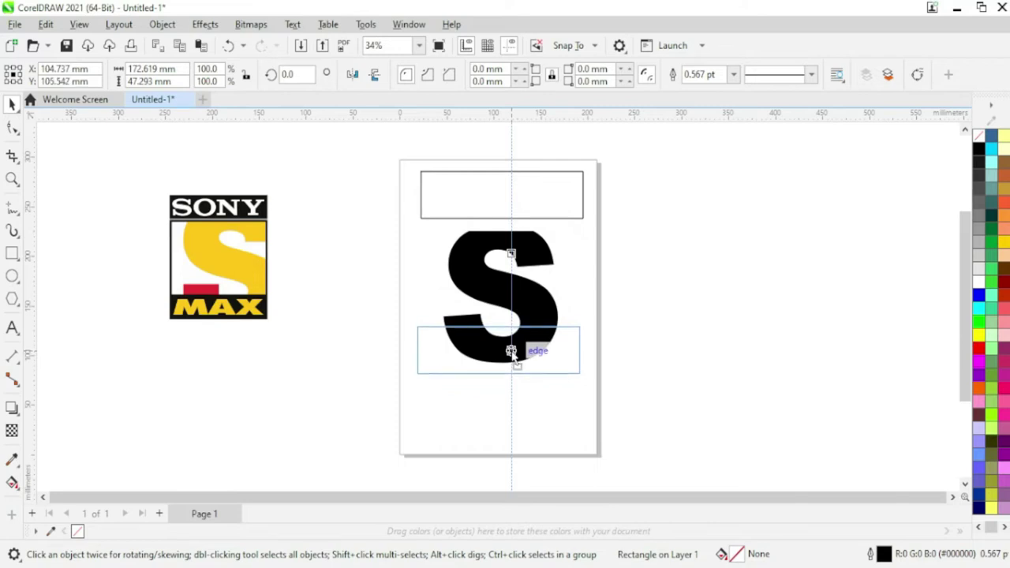
left_click_drag(511, 352, 512, 352)
left_click(517, 300, "shift")
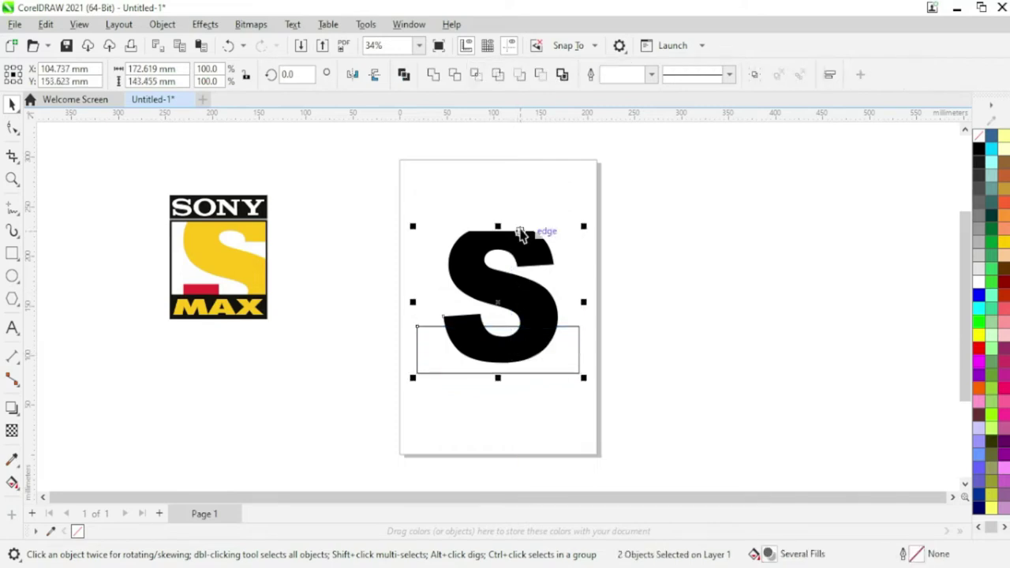
left_click(455, 76)
- Stretch the rectangle over the S's right side, trim it flat, and delete the rectangle
left_click_drag(528, 374, 656, 350)
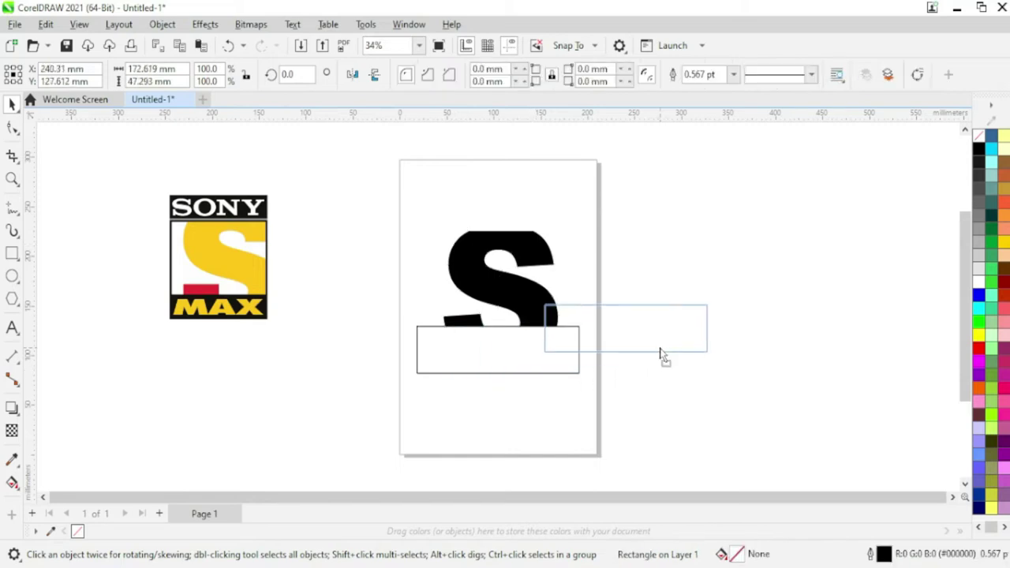
left_click_drag(630, 301, 621, 212)
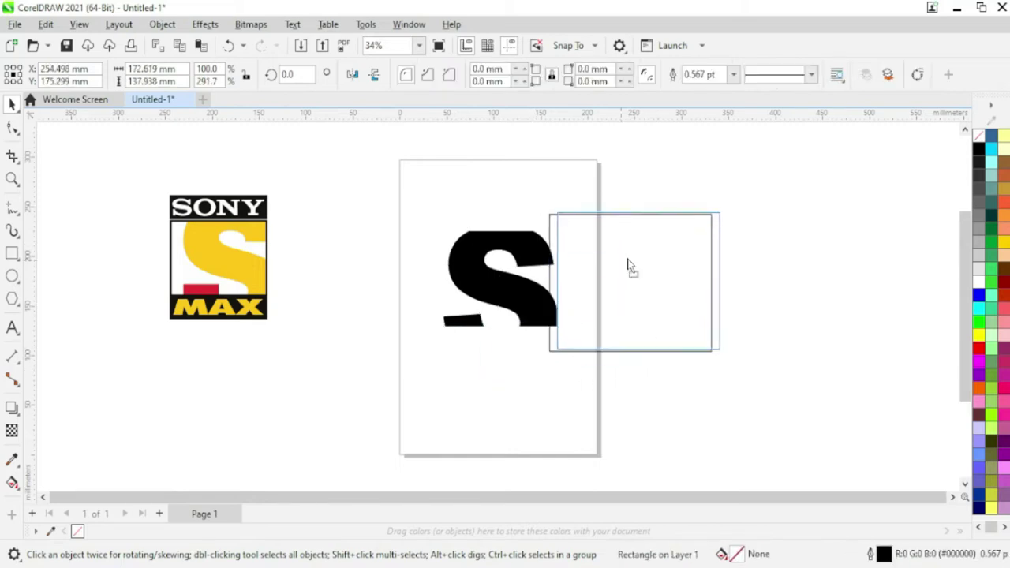
left_click_drag(619, 256, 620, 254)
left_click(523, 295, "shift")
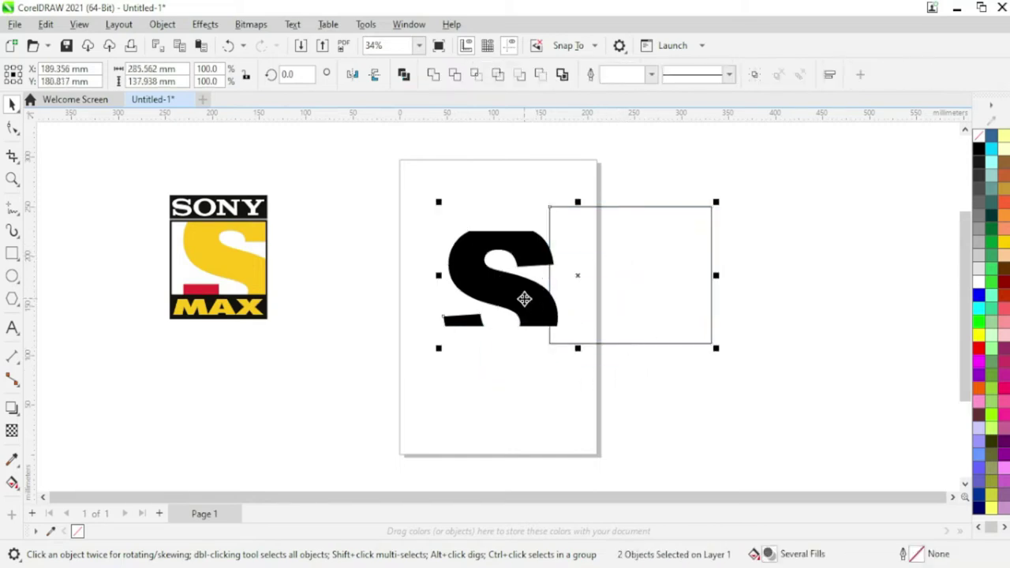
left_click(455, 75)
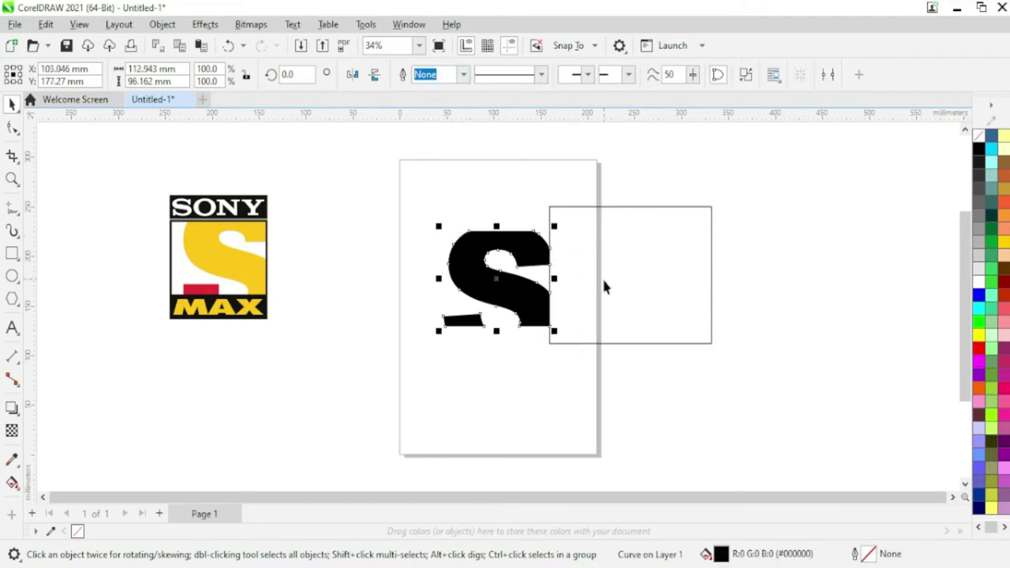
left_click_drag(604, 286, 645, 281)
key("Delete")
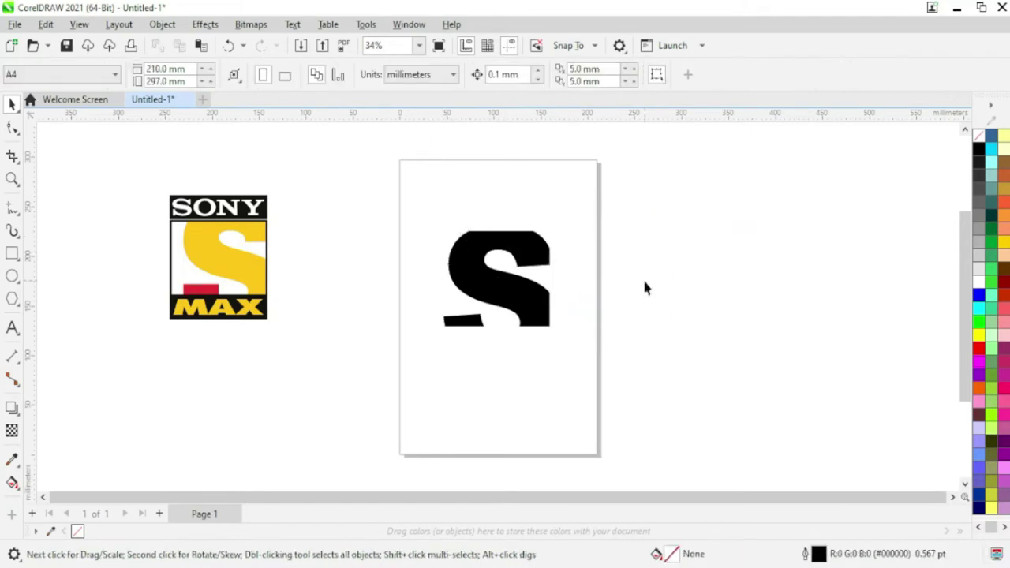
- Break the trimmed S apart and delete the small black bar fragment below it
left_click(538, 295)
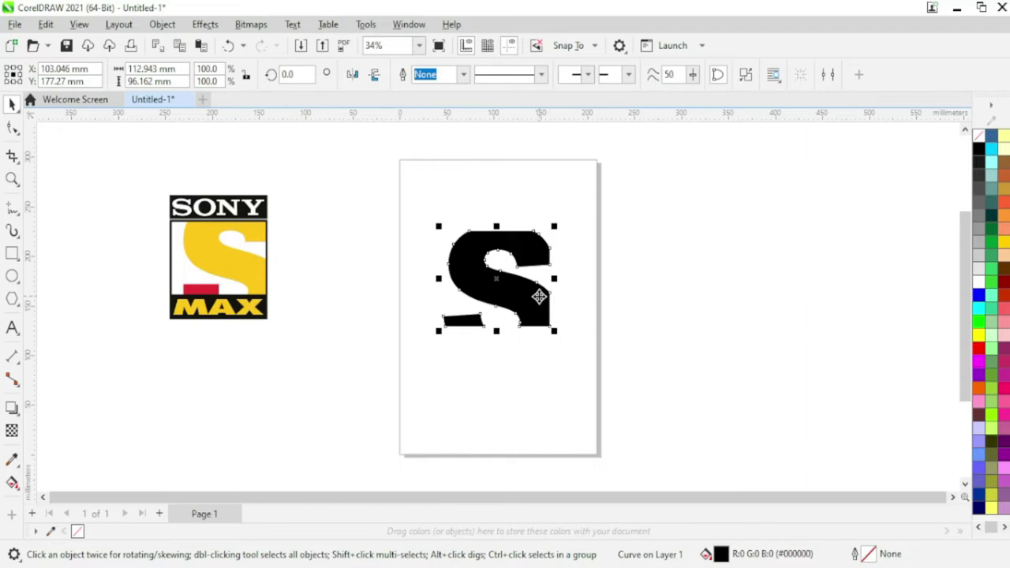
key("ctrl+k")
left_click(607, 330)
left_click(472, 325)
left_click_drag(471, 327, 348, 354)
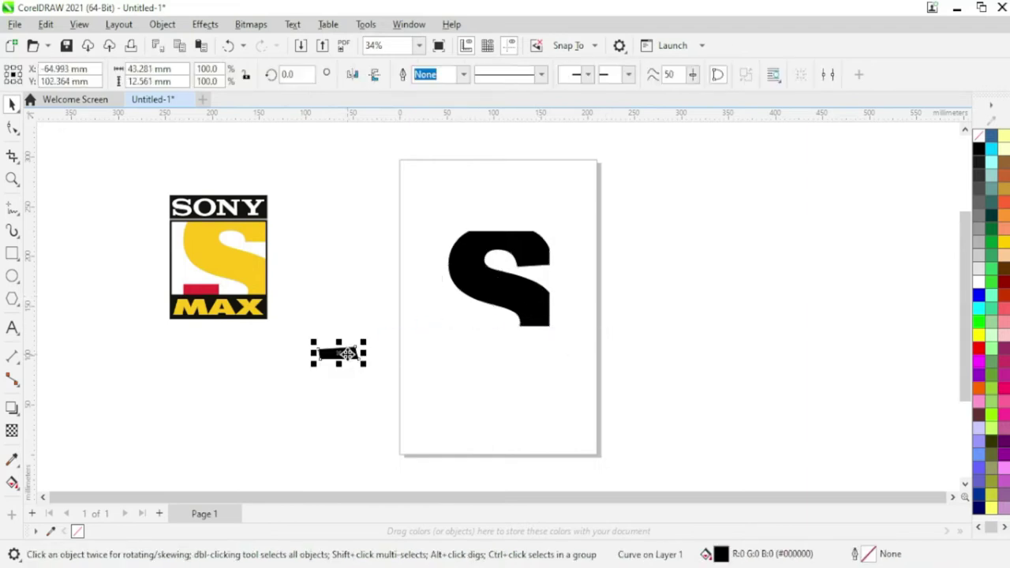
key("Delete")
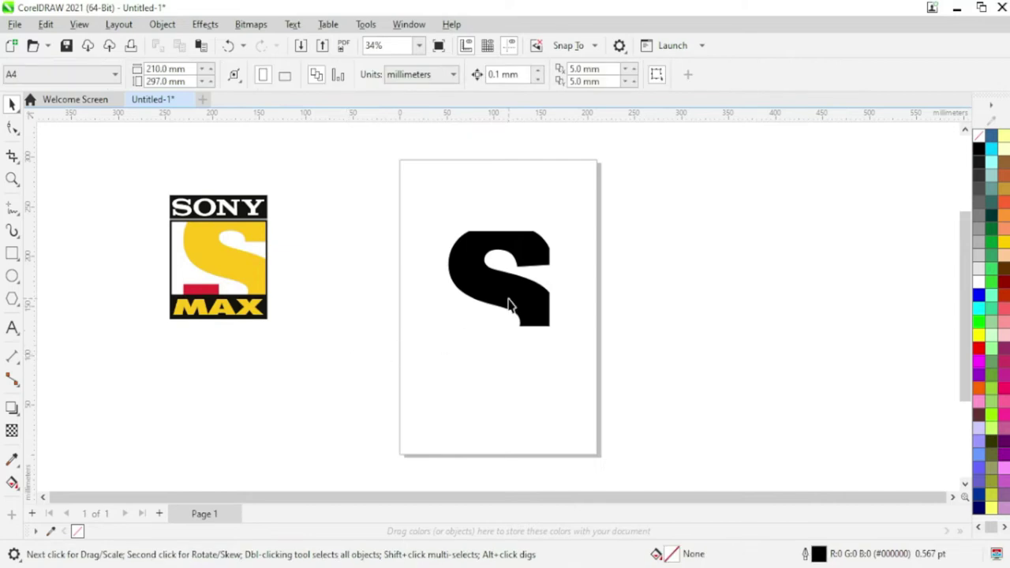
- Move the S off the page to the right and fill it yellow
left_click_drag(509, 304, 712, 338)
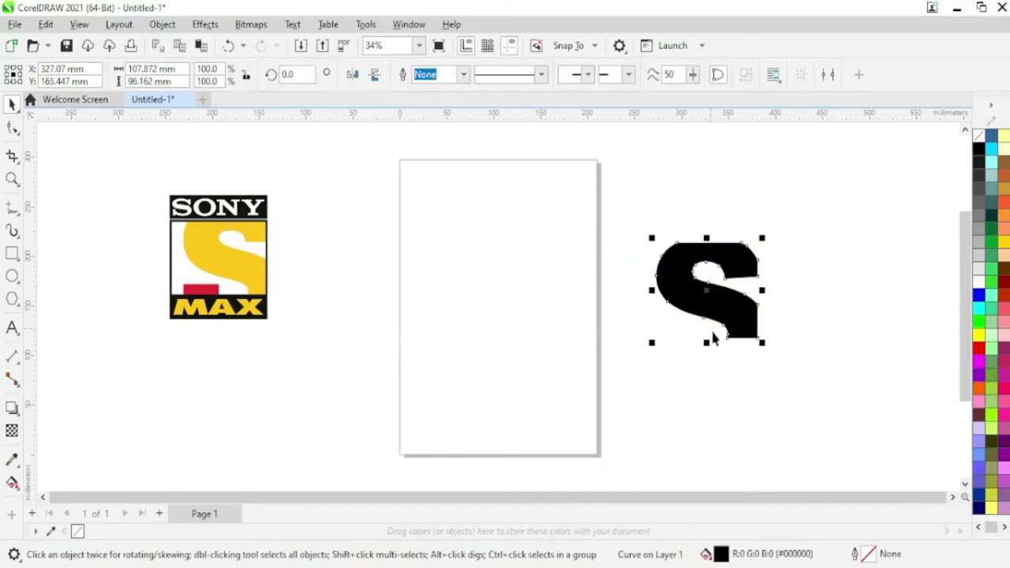
left_click(978, 335)
left_click(842, 360)
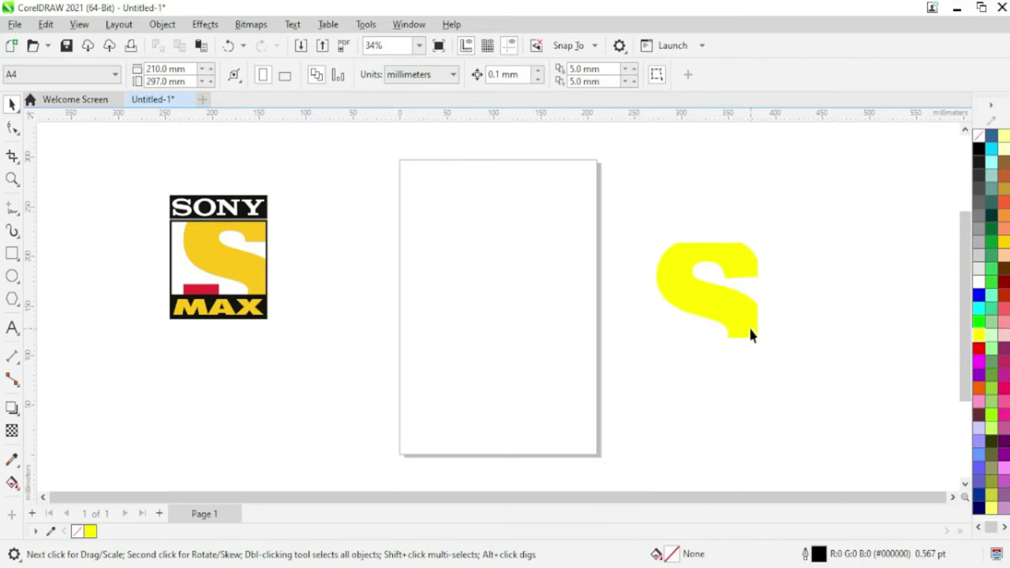
left_click_drag(751, 332, 812, 331)
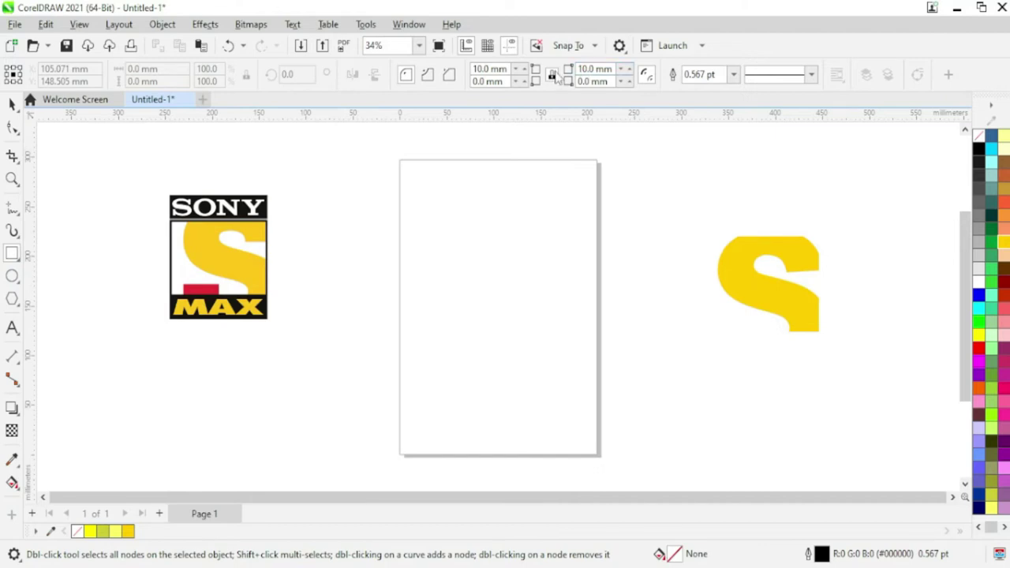
- Draw a 112.7 mm square with 0 mm corners and copy a 28.4 mm-tall bar along its bottom
left_click_drag(502, 69, 474, 68)
type("0")
key("Return")
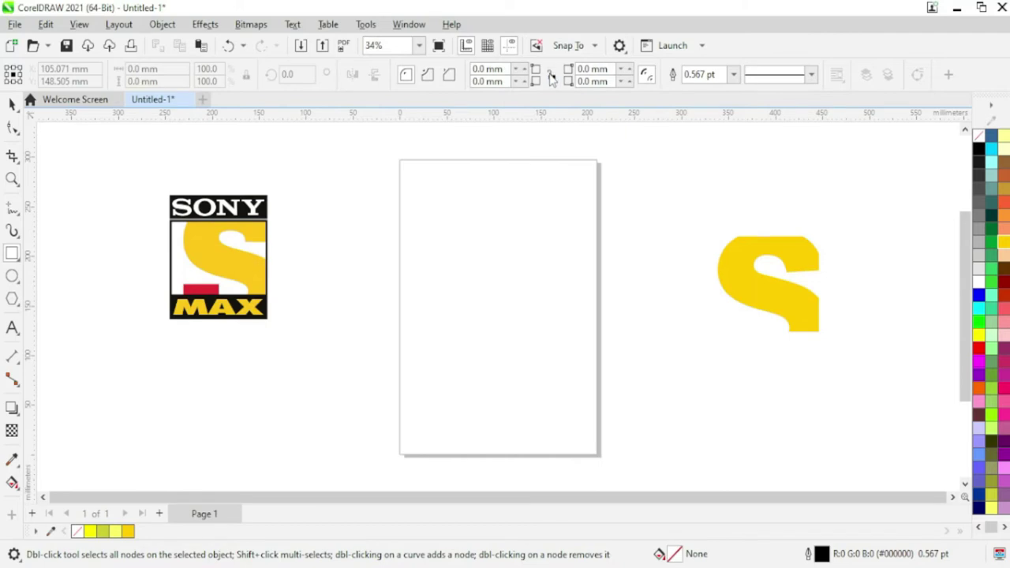
mouse_move(445, 228)
left_mouse_down()
mouse_move(530, 339)
mouse_move(552, 336)
left_mouse_up()
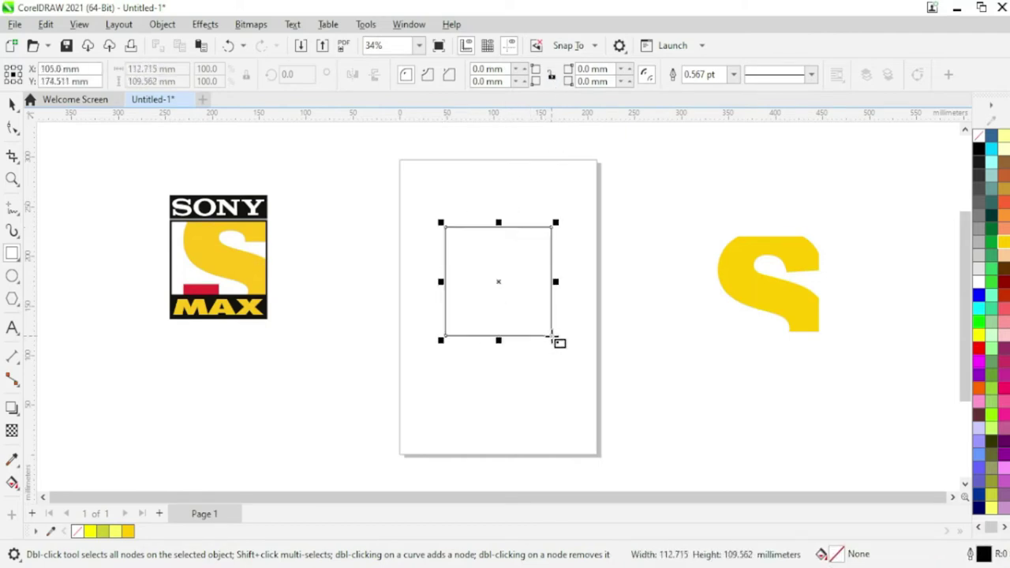
left_click(13, 104)
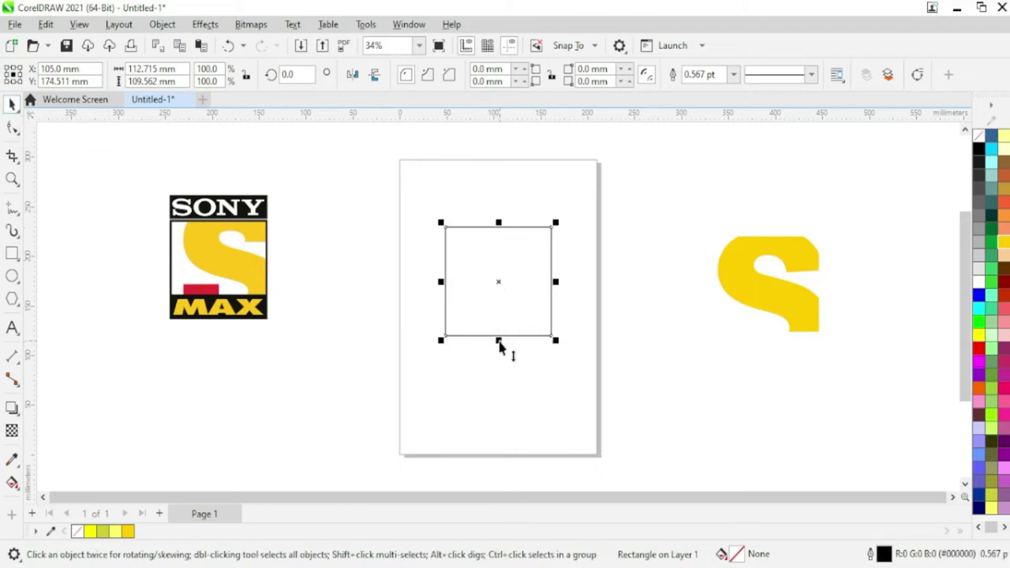
left_click_drag(499, 348, 499, 360)
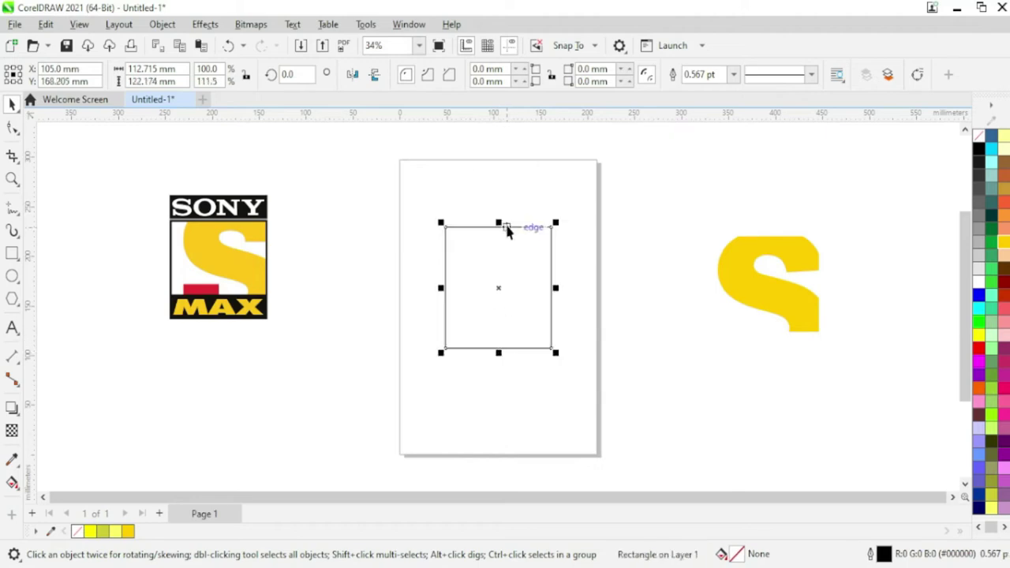
left_click_drag(500, 225, 500, 318)
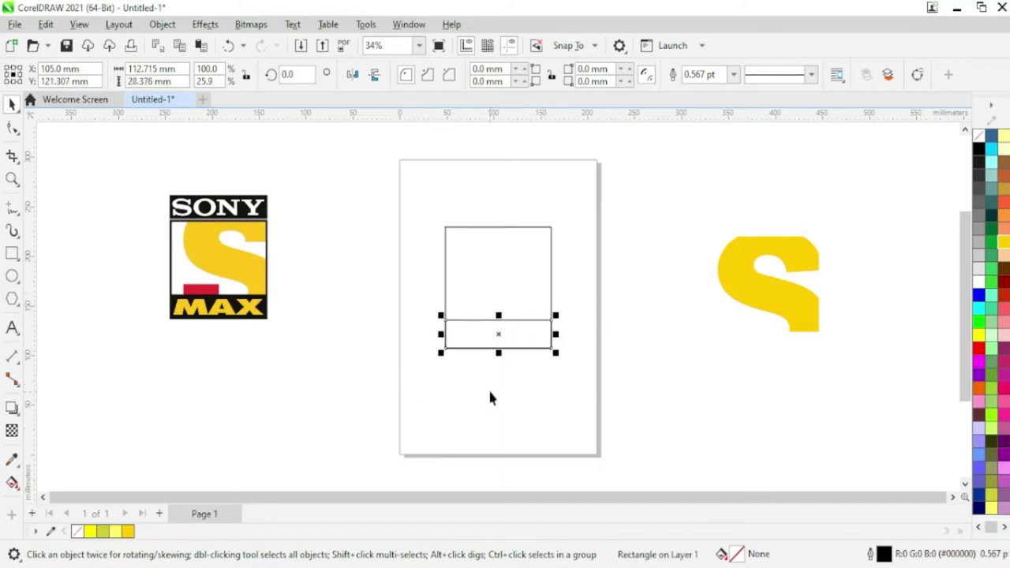
- Fill the thin bottom bar black and give the large square a 3 pt outline
left_click(977, 150)
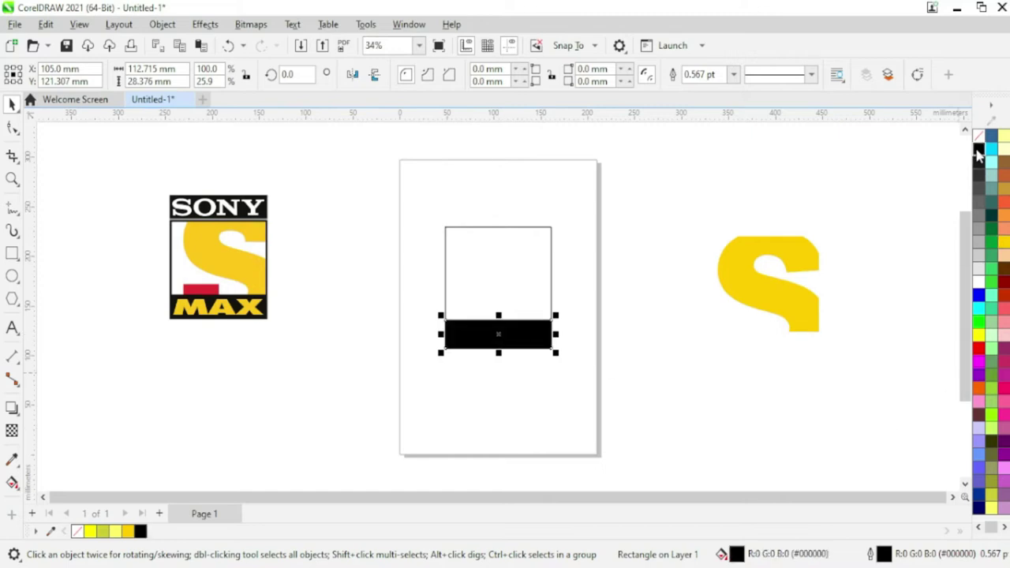
left_click(517, 266)
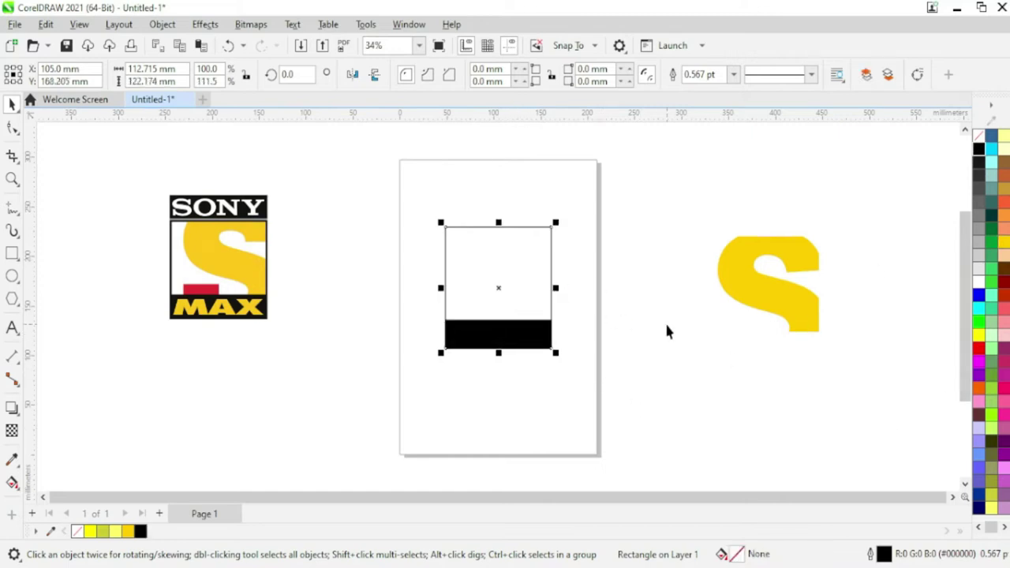
key("F12")
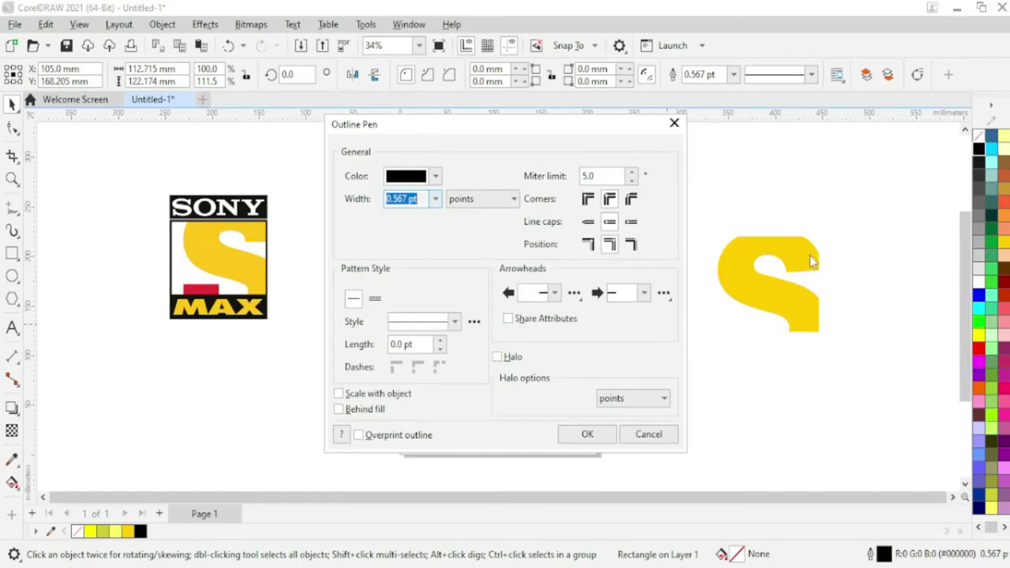
type("3")
key("Return")
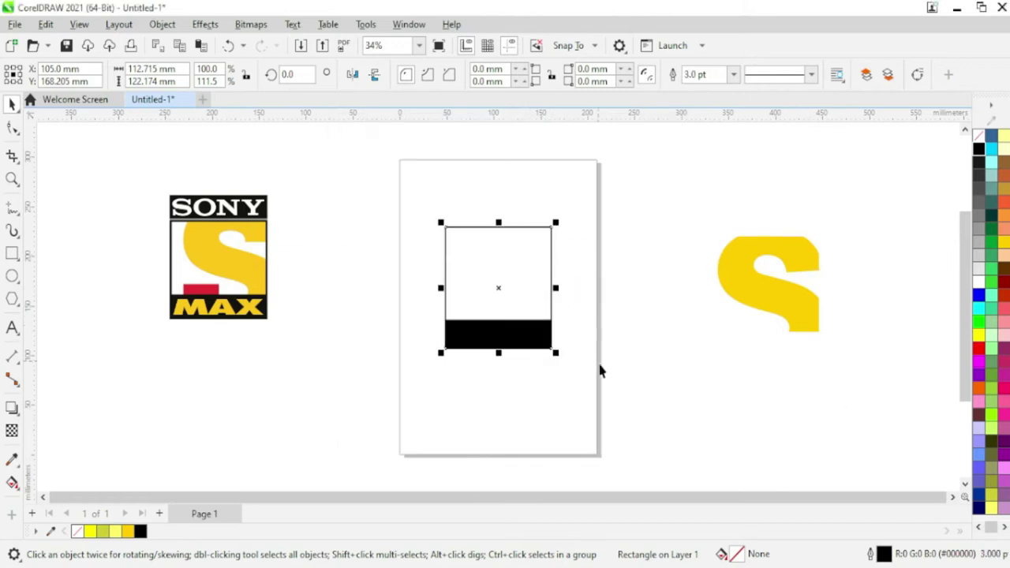
- Select the black bottom bar together with the white square
left_click(544, 376)
left_click(506, 337)
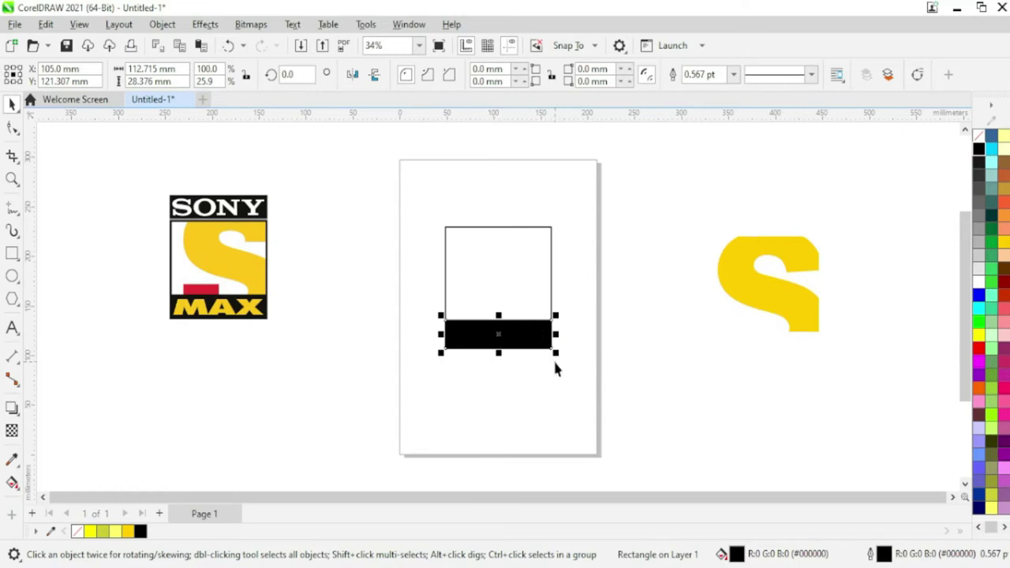
left_click(512, 270, "shift")
- Align a black bar to the square's top edge and nudge it to about Y 246.3 mm
key("t")
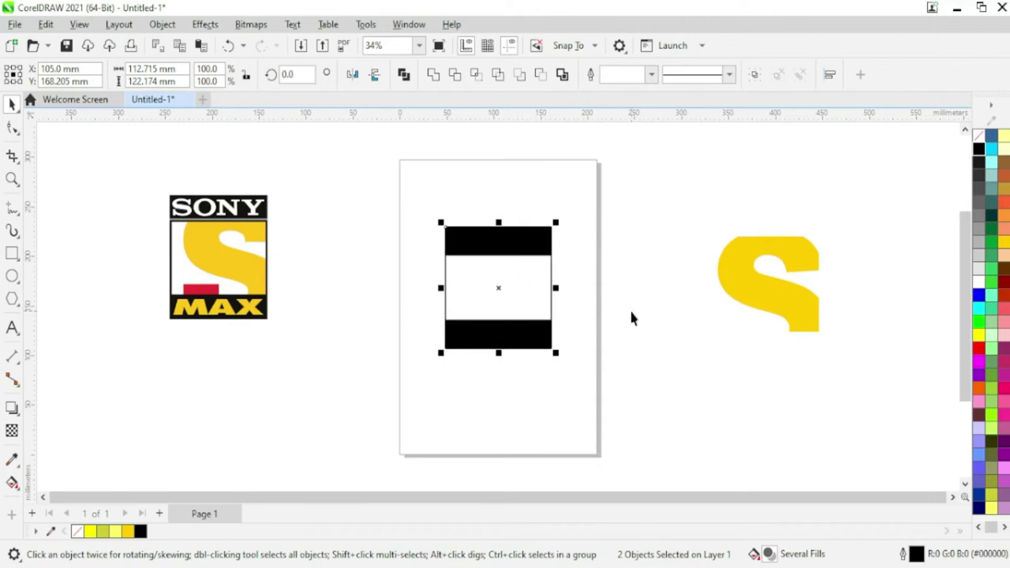
left_click(630, 308)
left_click(528, 248)
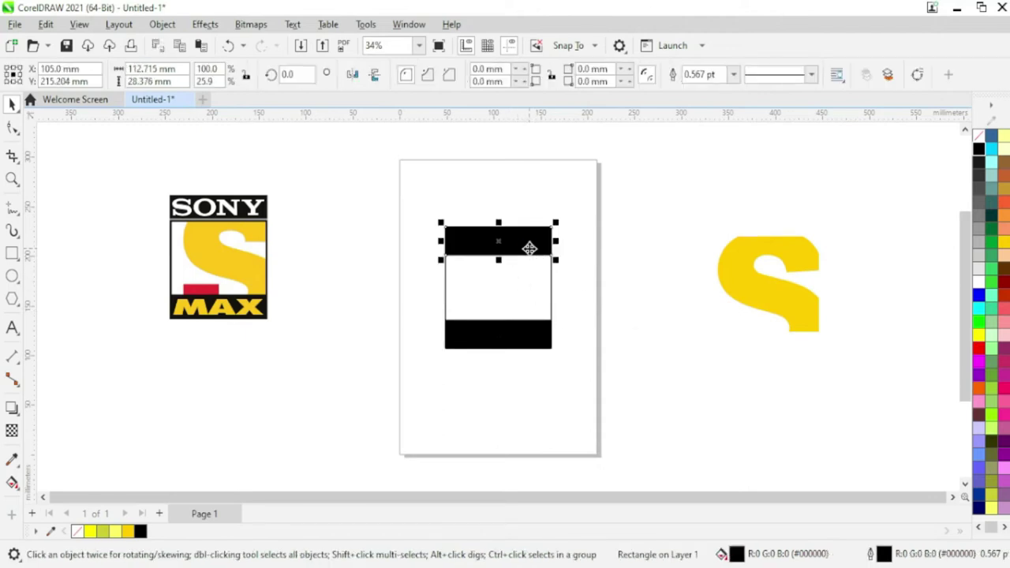
key("Up")
key("Up")
key("Up")
key("Up")
key("Up")
key("Up")
key("Up")
key("Up")
key("Up")
key("Up")
key("Up")
key("Up")
key("Up")
key("Up")
key("Up")
key("Up")
key("Up")
key("Up")
key("Up")
key("Up")
key("Up")
key("Up")
key("Up")
key("Up")
key("Up")
key("Up")
key("Up")
key("Up")
key("Up")
key("Up")
key("Up")
key("Up")
key("Up")
key("Up")
key("Up")
key("Up")
key("Up")
key("Up")
key("Up")
key("Down")
key("Down")
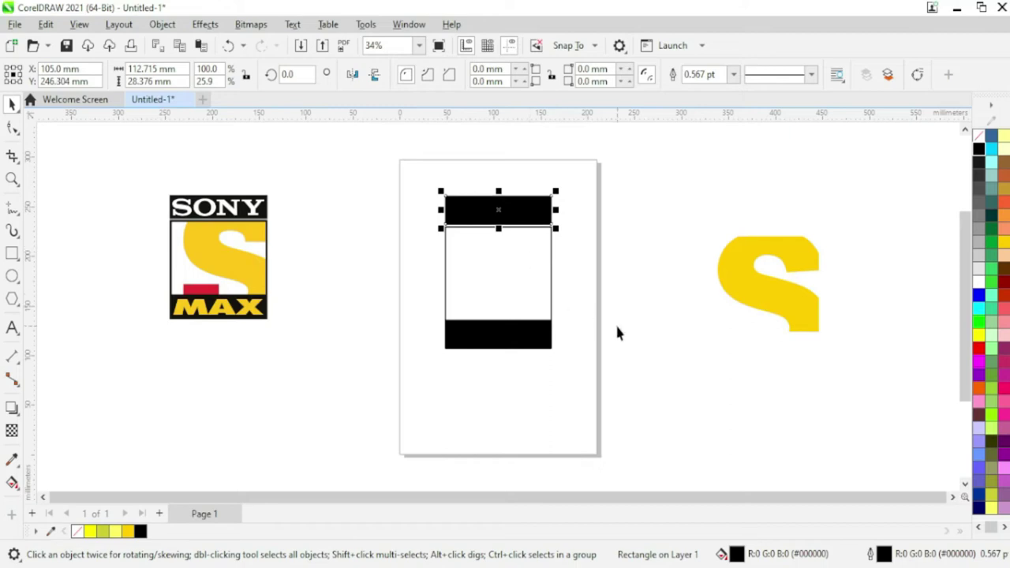
left_click(617, 333)
- Move the yellow S onto the square, align it to the edge and scale it to about 93.7%
left_click_drag(775, 298, 498, 289)
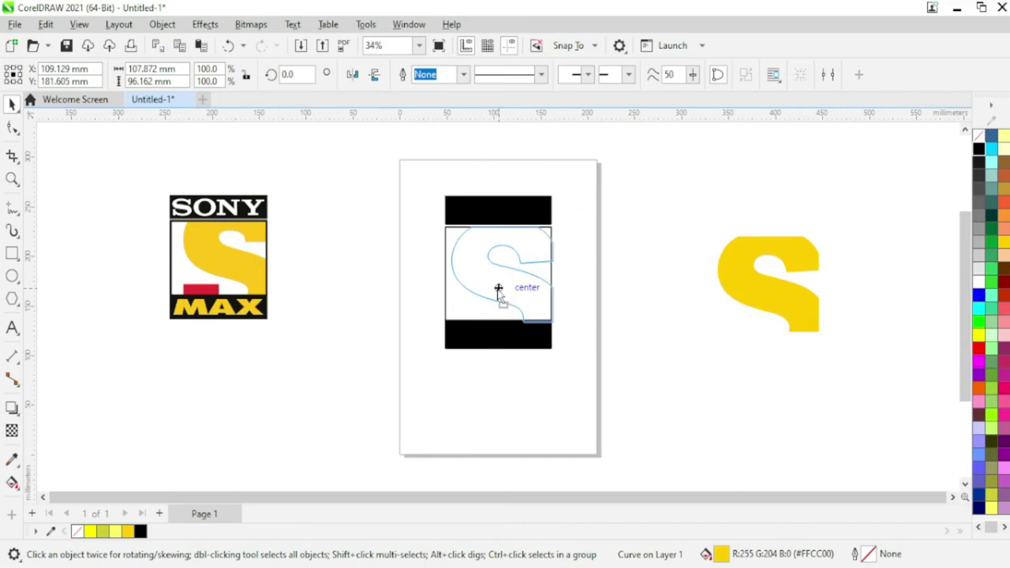
left_click_drag(498, 289, 501, 288)
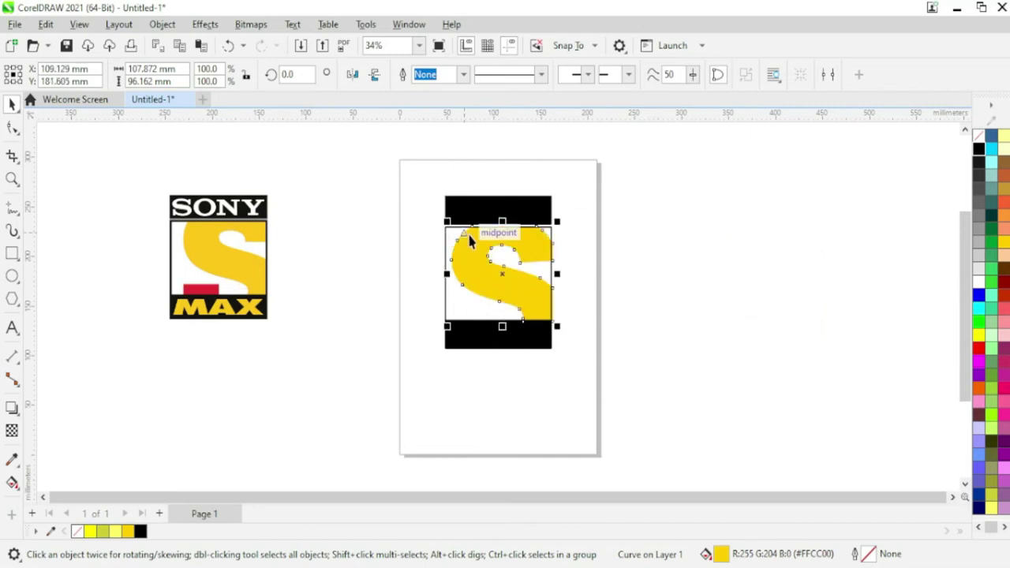
left_click_drag(451, 225, 454, 228)
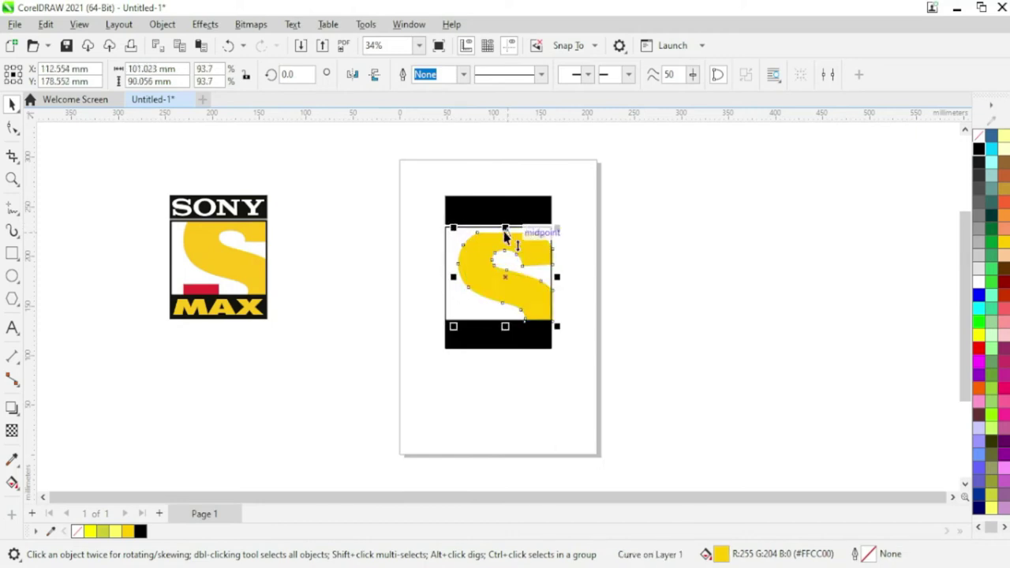
left_click(759, 386)
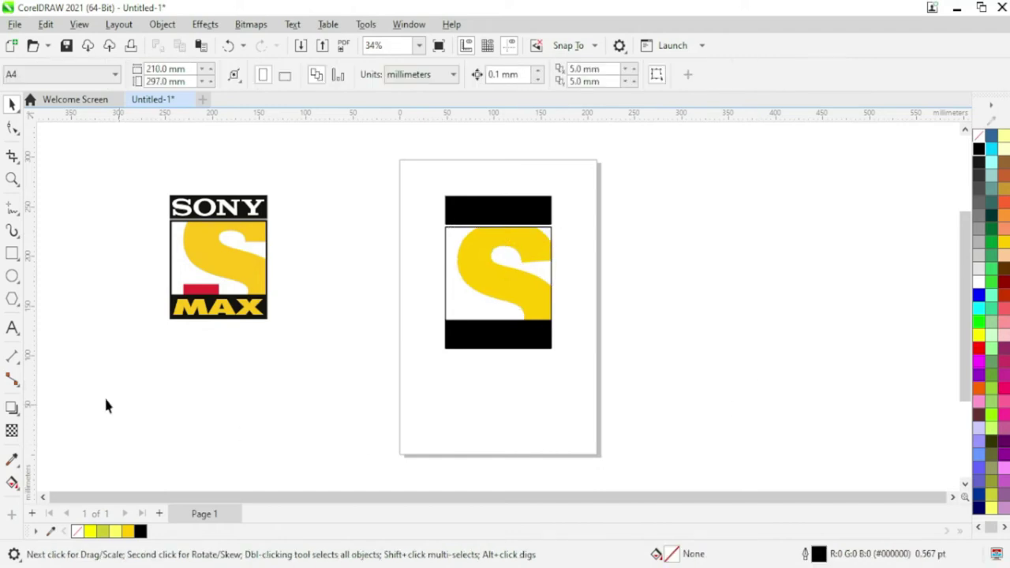
- Draw a small rectangle at the S's lower left above the bottom bar, with red fill and outline
left_click(12, 254)
scroll(483, 338, "up", 1)
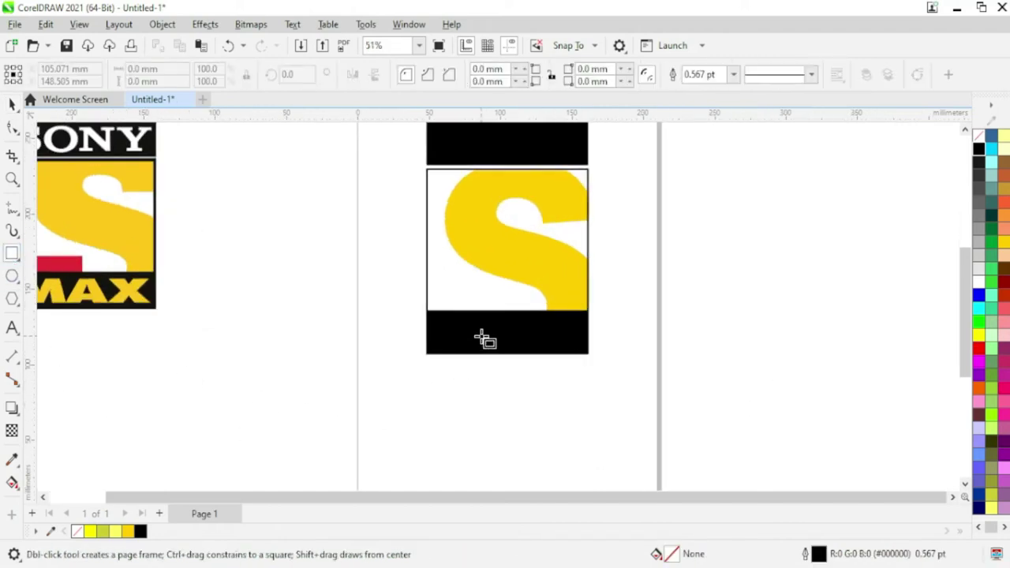
scroll(483, 338, "up", 2)
left_click_drag(414, 256, 507, 290)
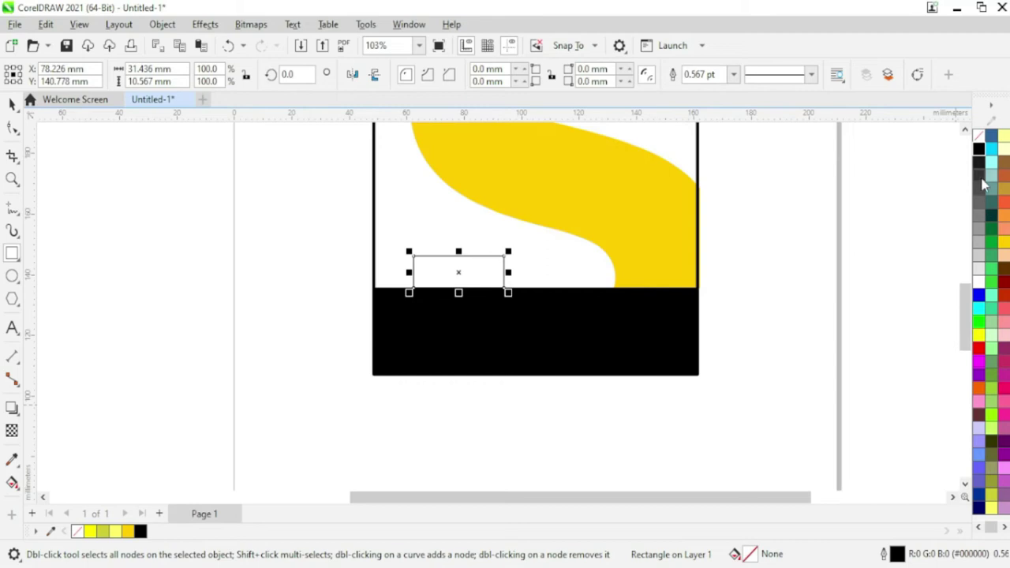
left_click(978, 355)
right_click(978, 356)
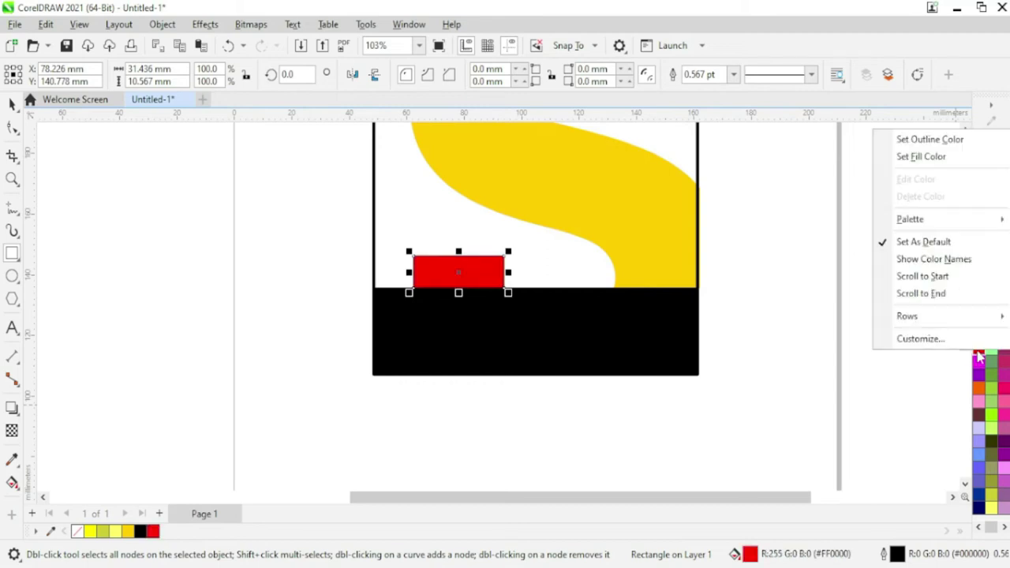
left_click(928, 139)
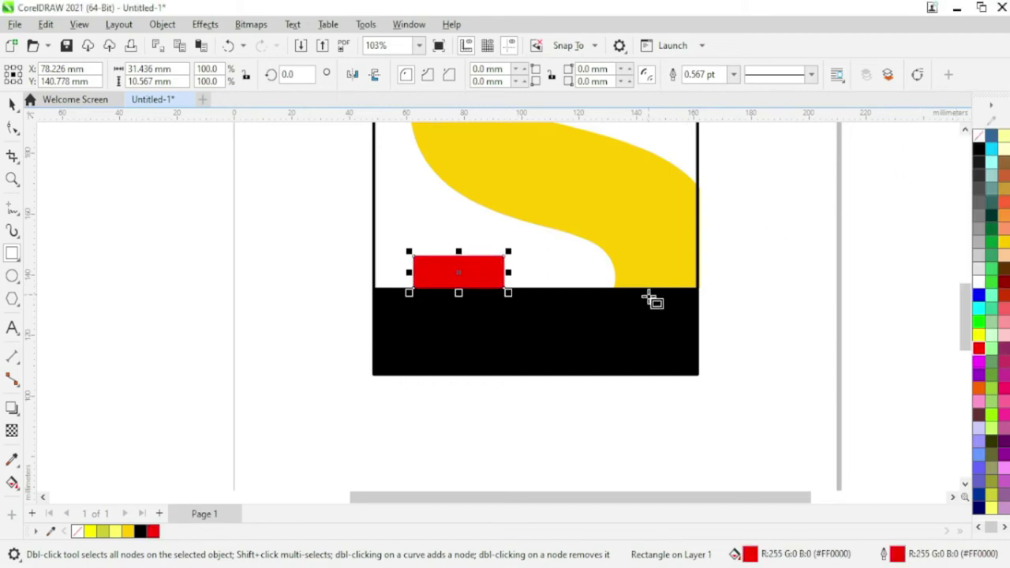
scroll(652, 300, "down", 1)
scroll(652, 298, "down", 1)
scroll(651, 298, "down", 1)
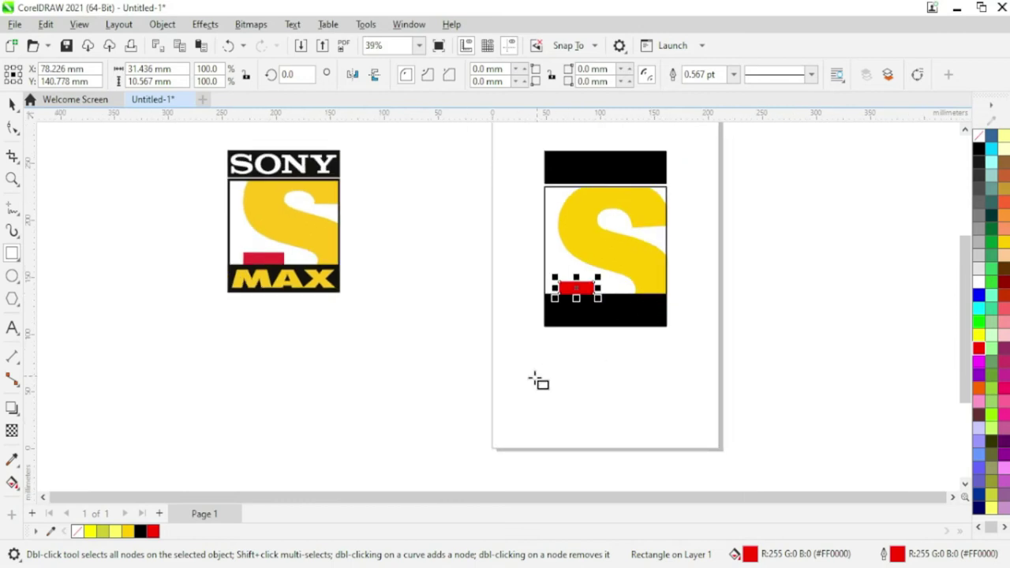
left_click(11, 327)
- Type MAX in Arial Black and enlarge it to about 86 pt
left_click(300, 397)
type("MAX")
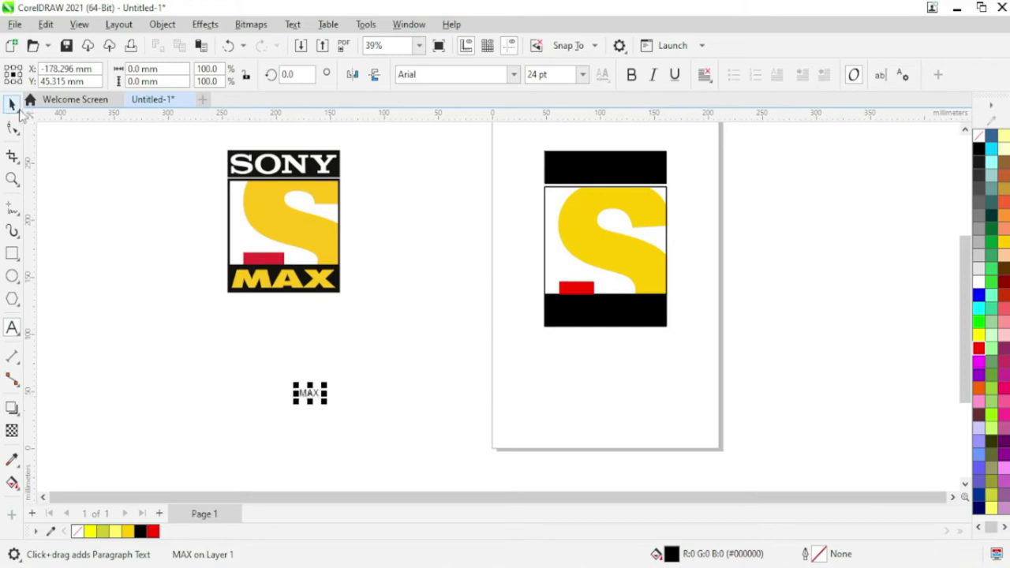
left_click(19, 109)
left_click(514, 74)
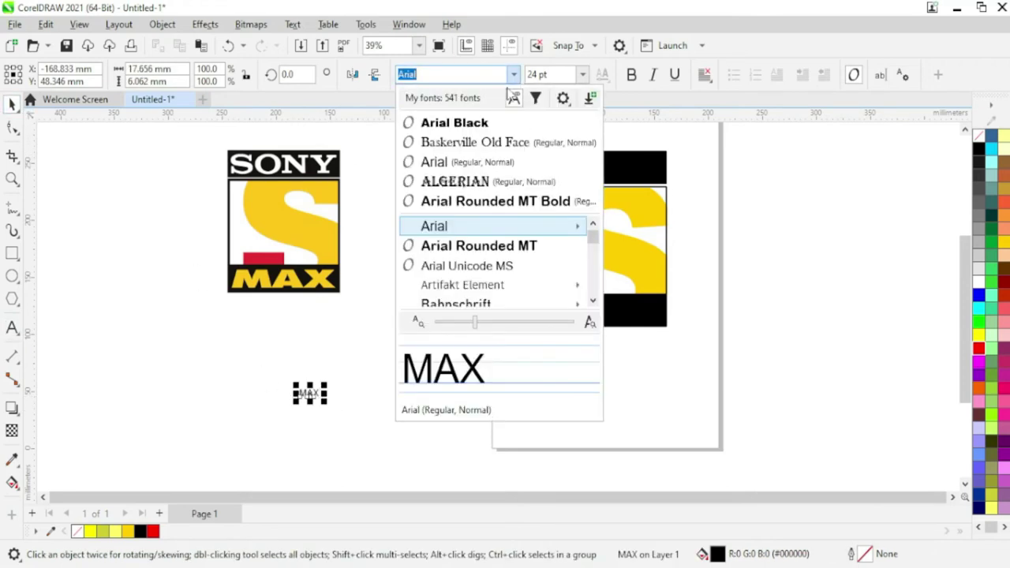
left_click(446, 122)
left_click_drag(337, 409, 388, 420)
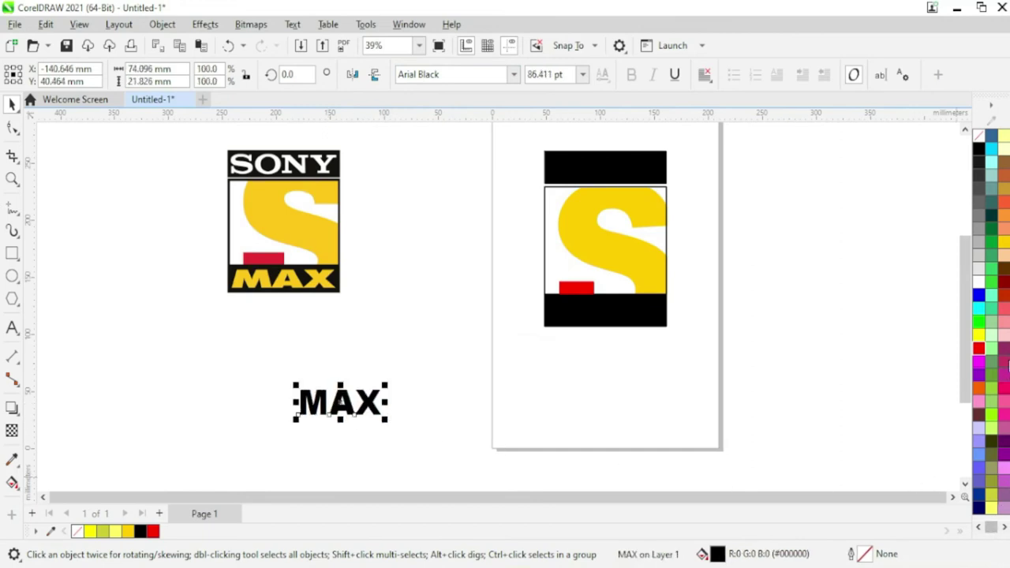
- Fill MAX with yellow and place it on the bottom black bar
left_click(1004, 244)
mouse_move(340, 402)
left_mouse_down()
mouse_move(607, 333)
mouse_move(605, 310)
mouse_move(663, 310)
left_mouse_up()
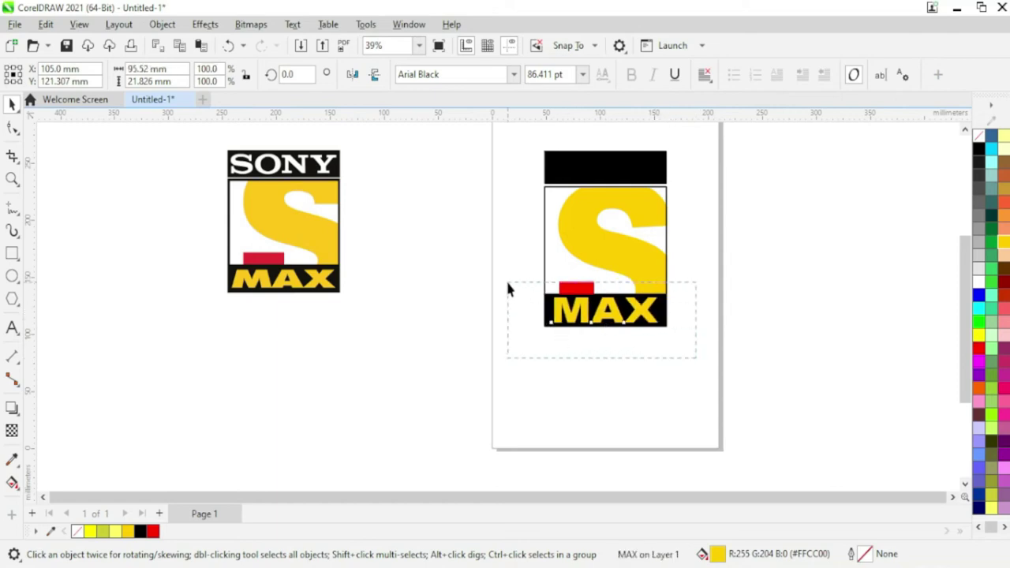
left_click_drag(686, 358, 506, 282)
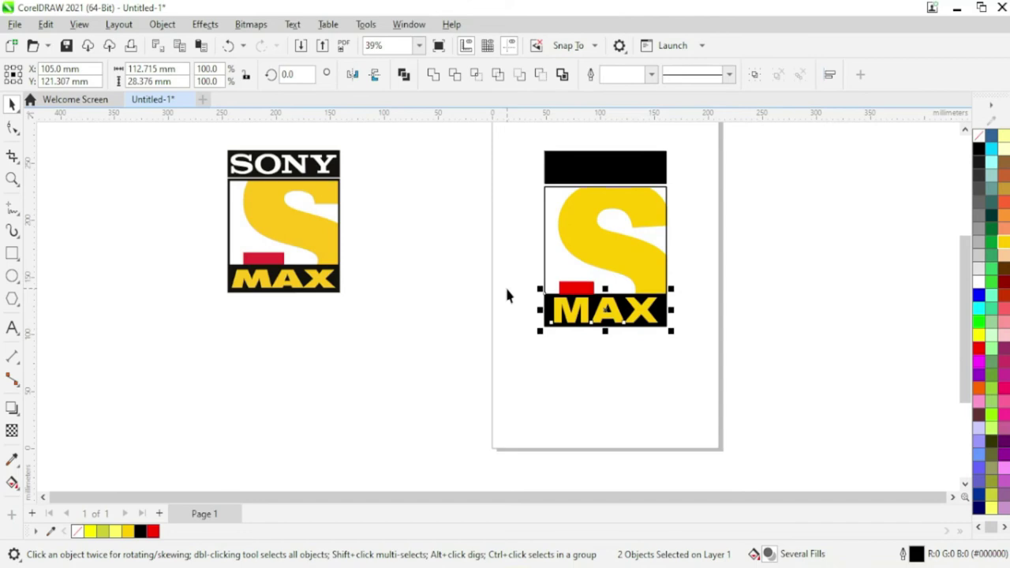
- Type SONY, enlarge it to about 60 pt, and set it in Baskerville Old Face
left_click(12, 327)
left_click(384, 387)
type("SONY")
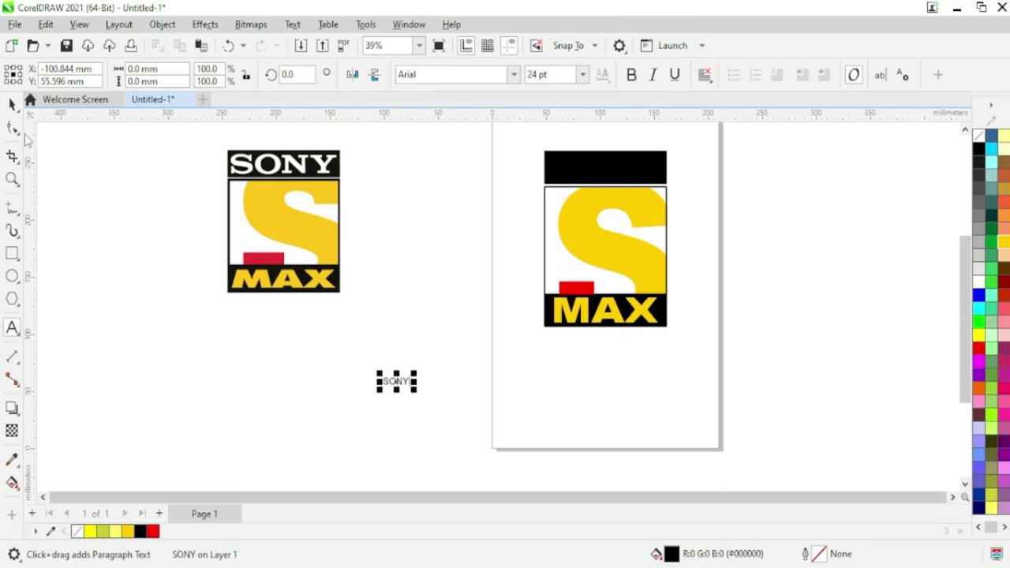
left_click(12, 104)
left_click_drag(417, 398, 457, 412)
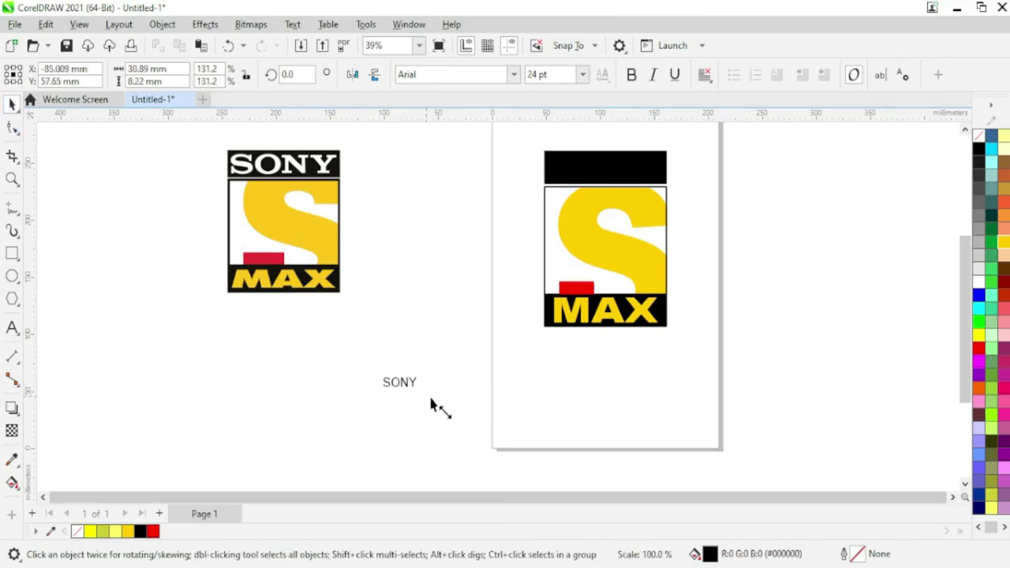
left_click(514, 75)
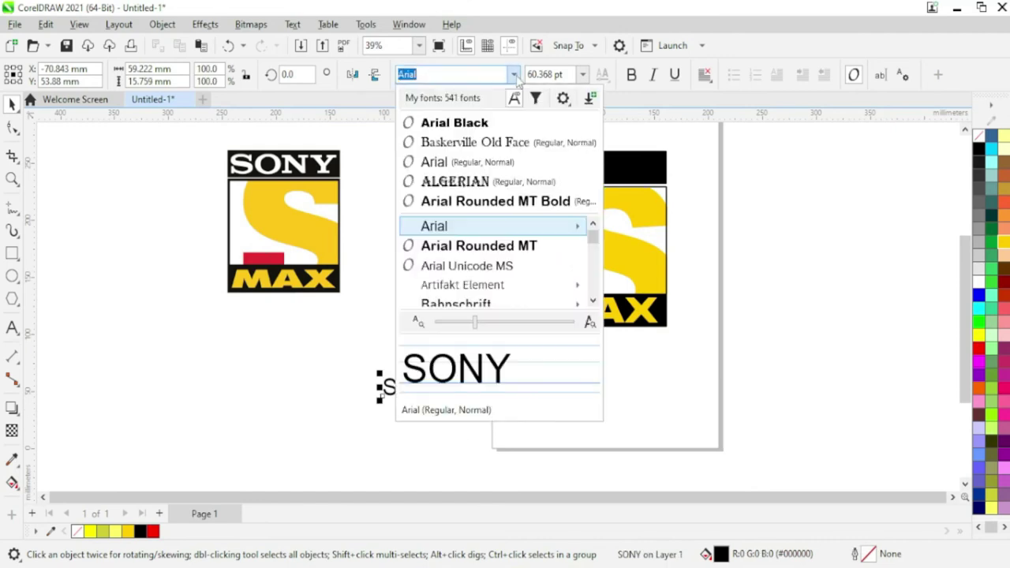
left_click(521, 144)
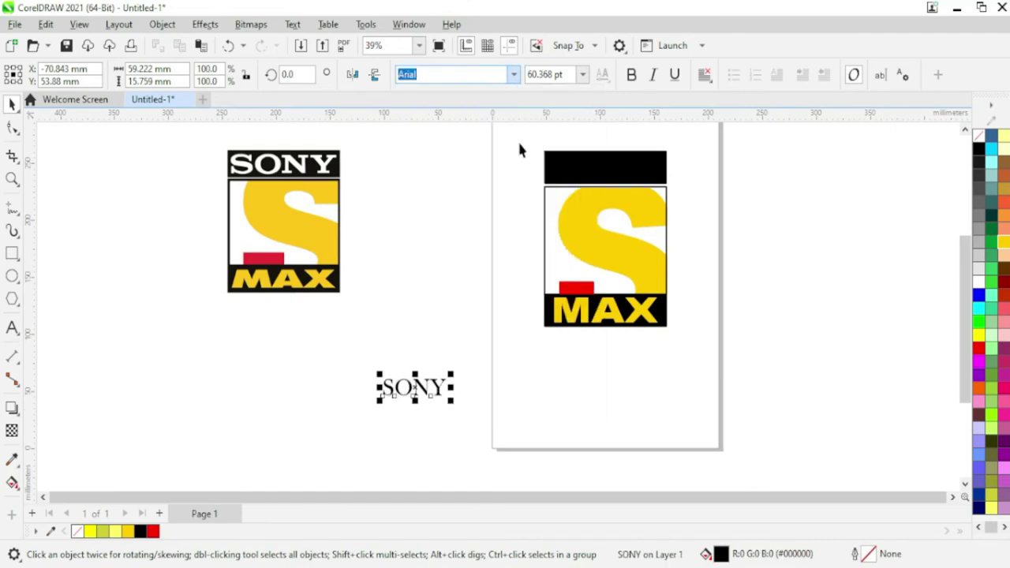
- Move SONY onto the top black bar with white fill and white outline
left_click_drag(430, 383, 604, 168)
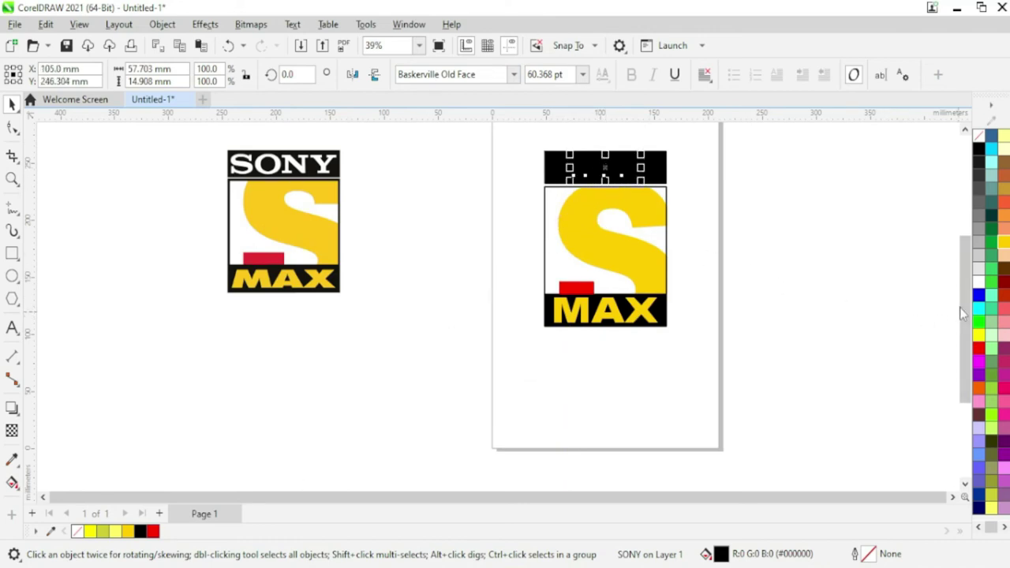
left_click(978, 282)
right_click(977, 284)
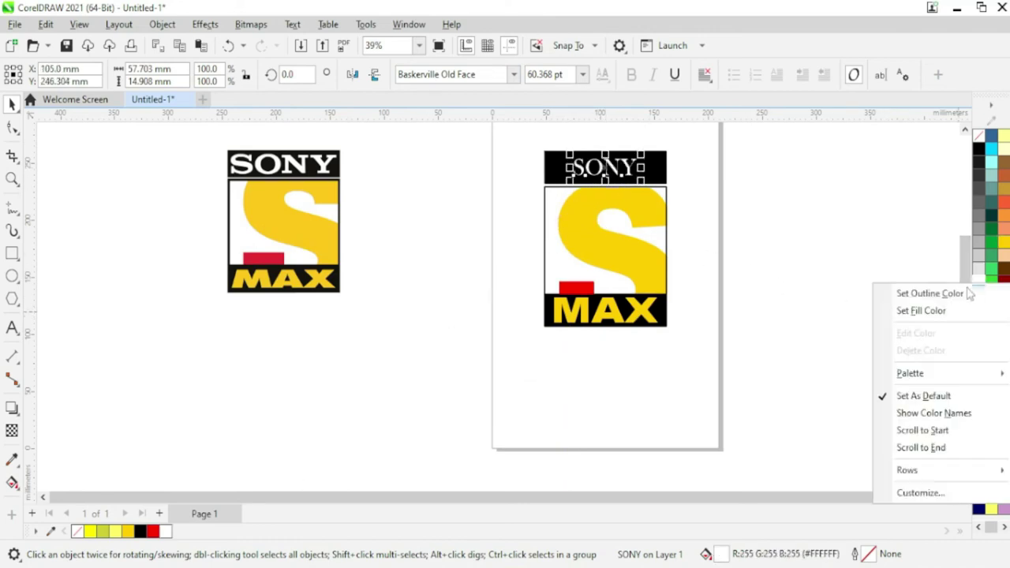
left_click(947, 293)
- Scale SONY up to about 79.9 pt and stretch it to fill the bar's width
scroll(598, 170, "up", 1)
scroll(593, 169, "up", 1)
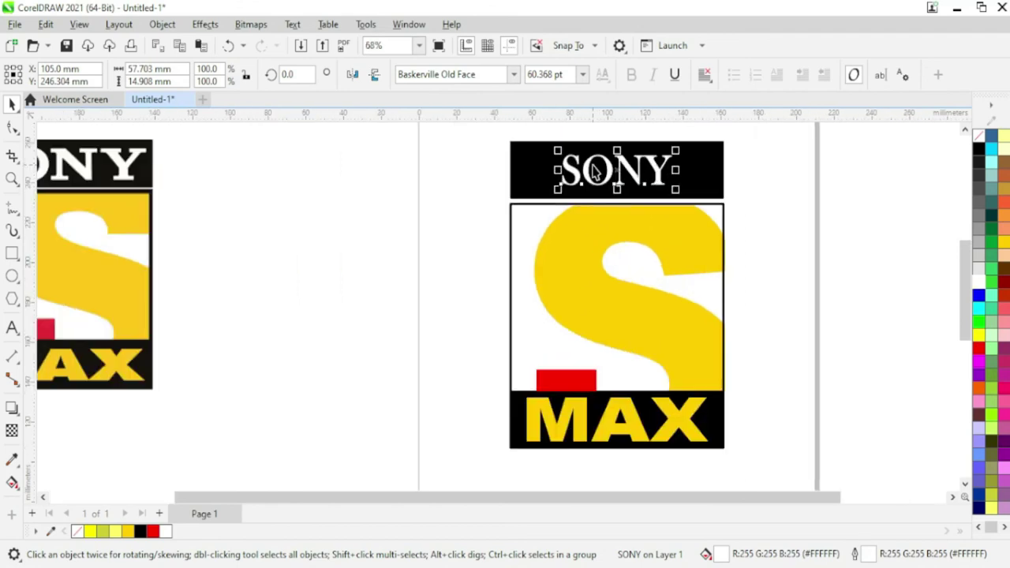
scroll(593, 170, "up", 1)
scroll(622, 184, "up", 1)
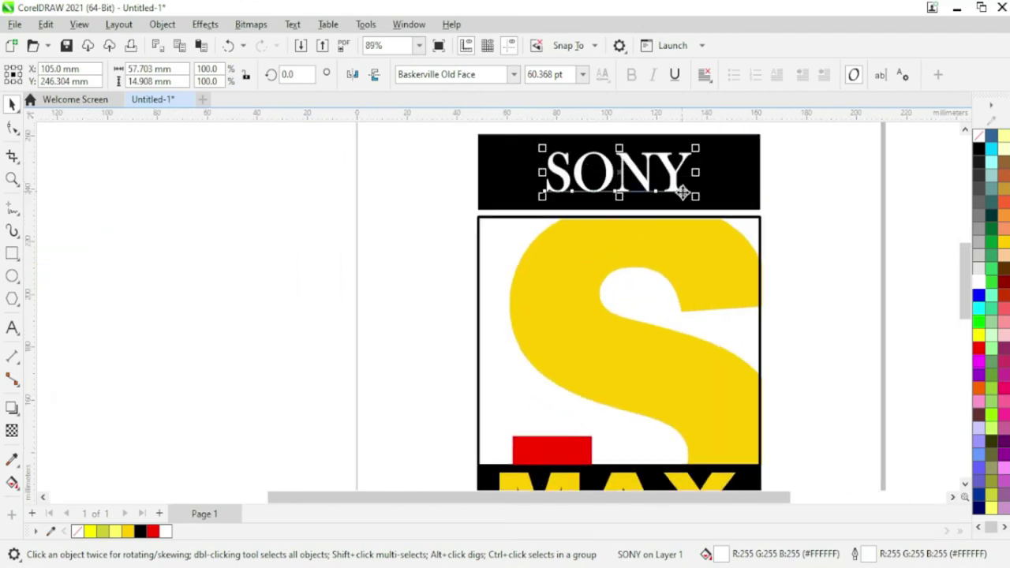
left_click_drag(694, 195, 768, 218)
left_click_drag(721, 178, 750, 181)
scroll(694, 255, "down", 2)
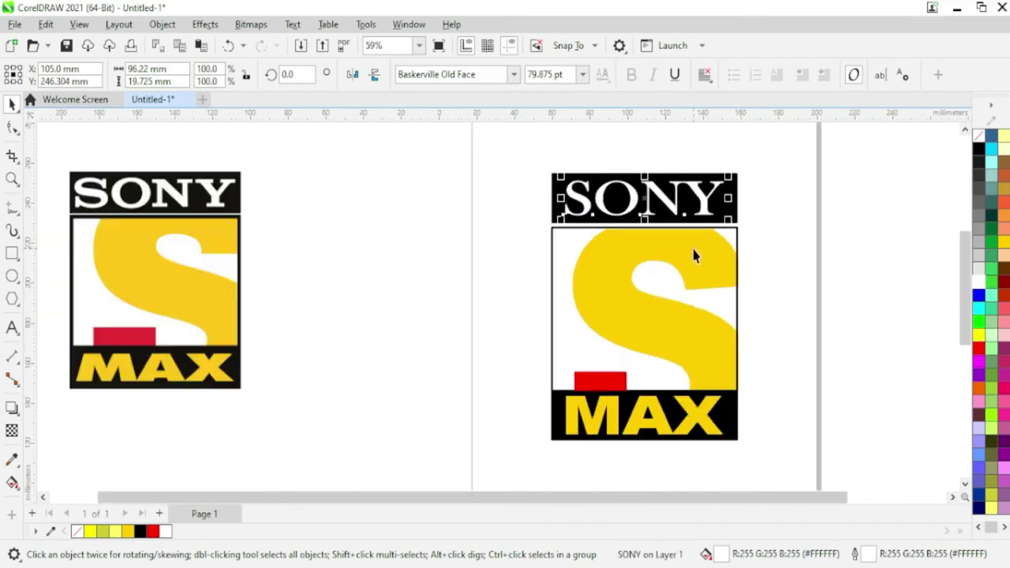
scroll(695, 255, "down", 2)
left_click_drag(569, 175, 772, 398)
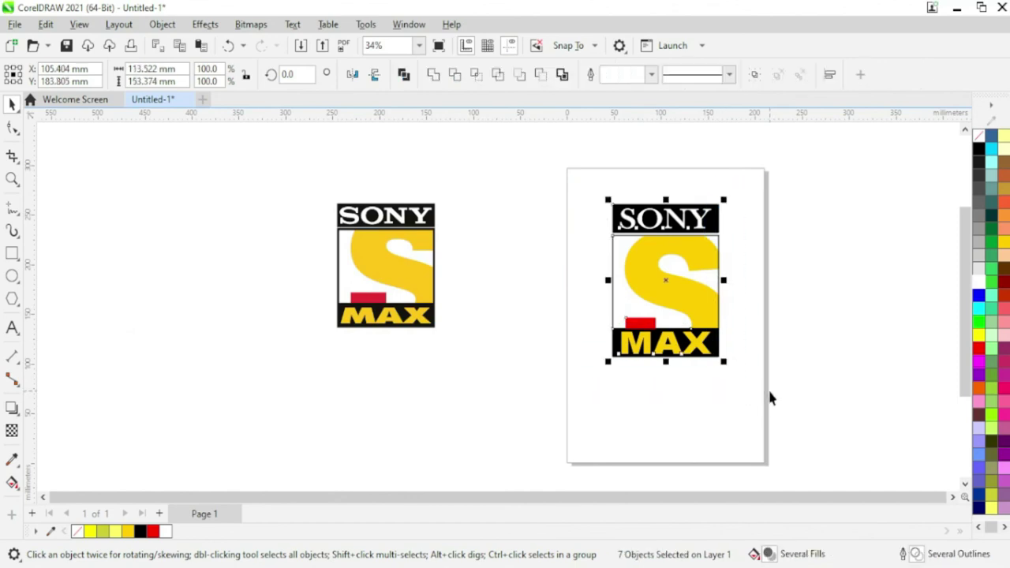
- Group the logo pieces with Ctrl+G, centre them on the page, and bring the reference image closer
key("ctrl+g")
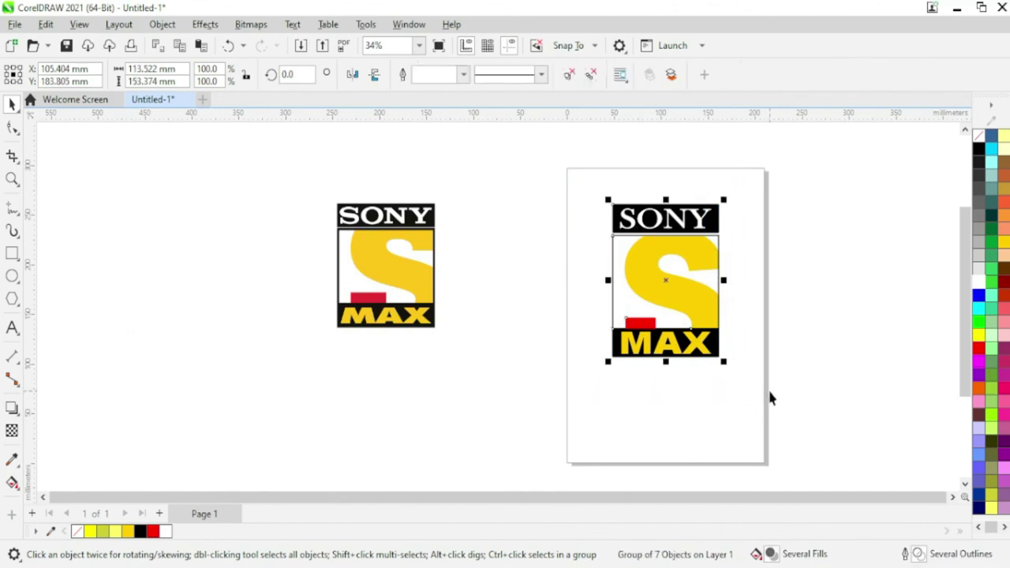
key("p")
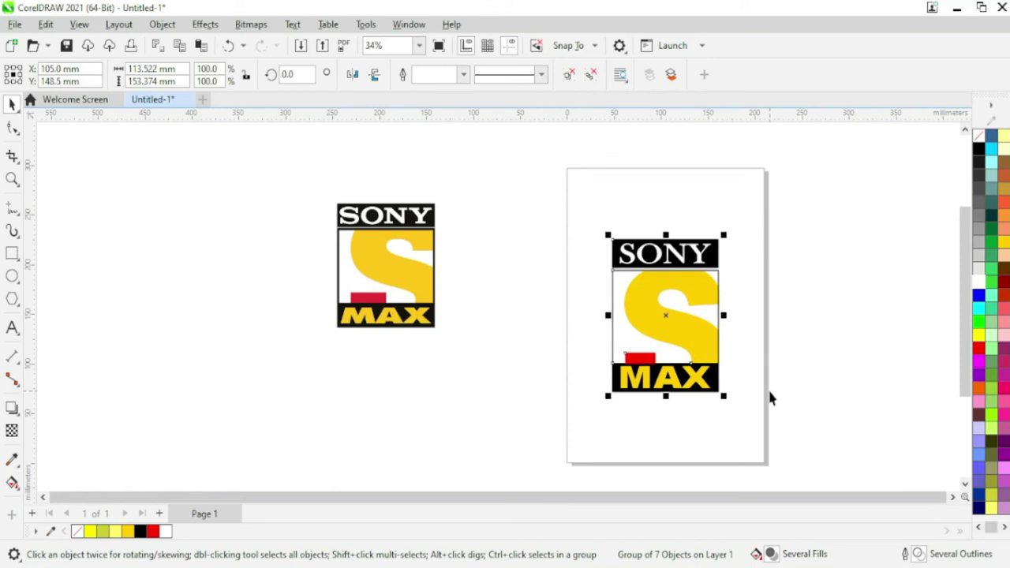
scroll(772, 399, "up", 2)
mouse_move(238, 230)
left_mouse_down()
mouse_move(450, 321)
mouse_move(390, 326)
left_mouse_up()
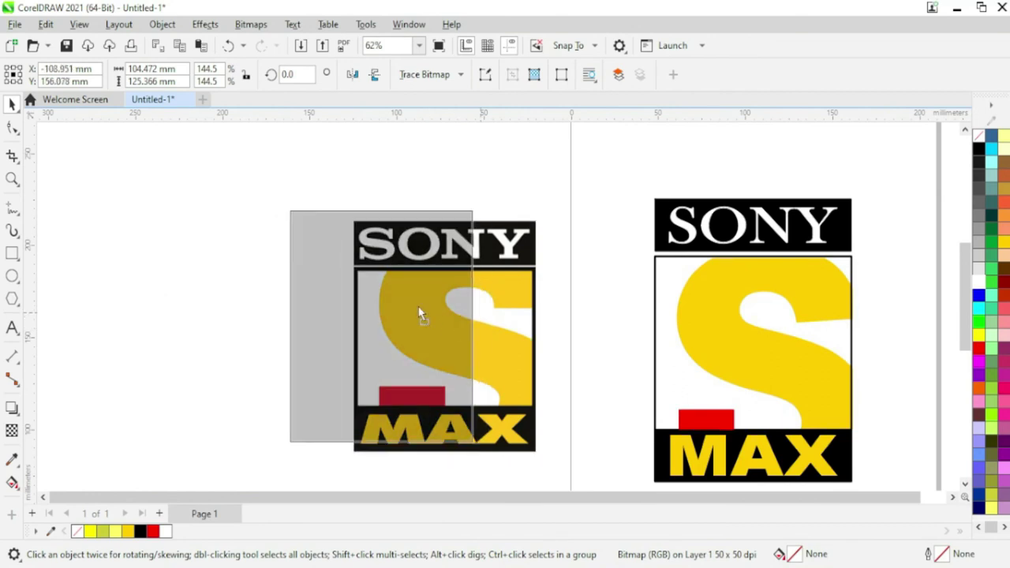
- Delete the Sony Max reference bitmap and preview the finished logo full screen with F9
left_click_drag(440, 295, 426, 308)
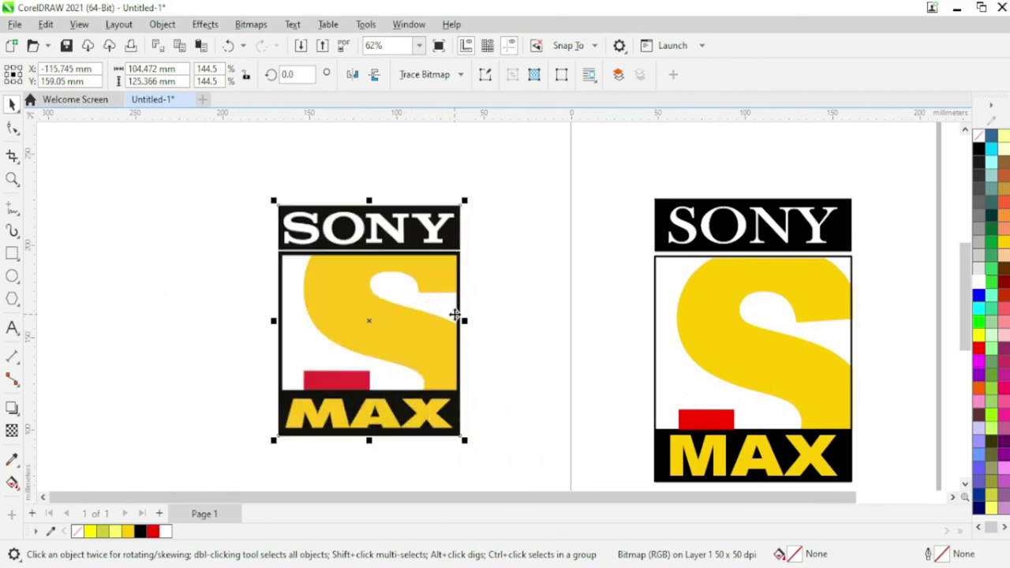
key("Delete")
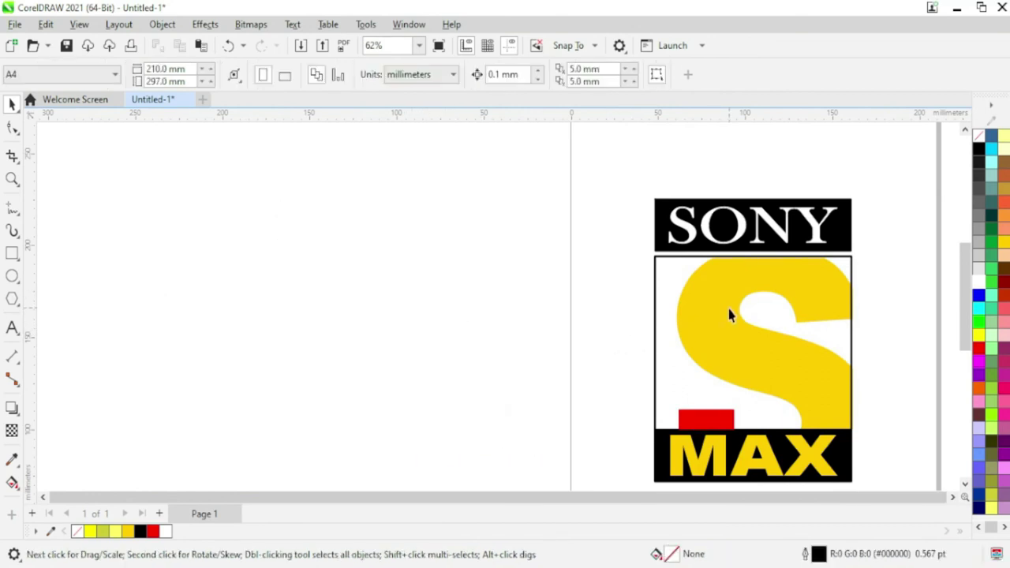
scroll(729, 315, "up", 1)
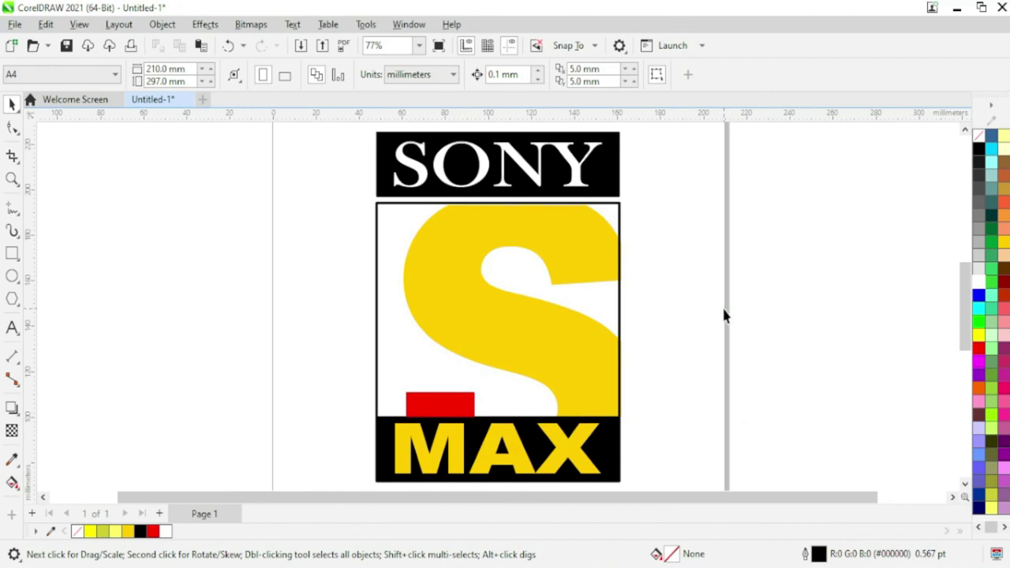
key("F9")
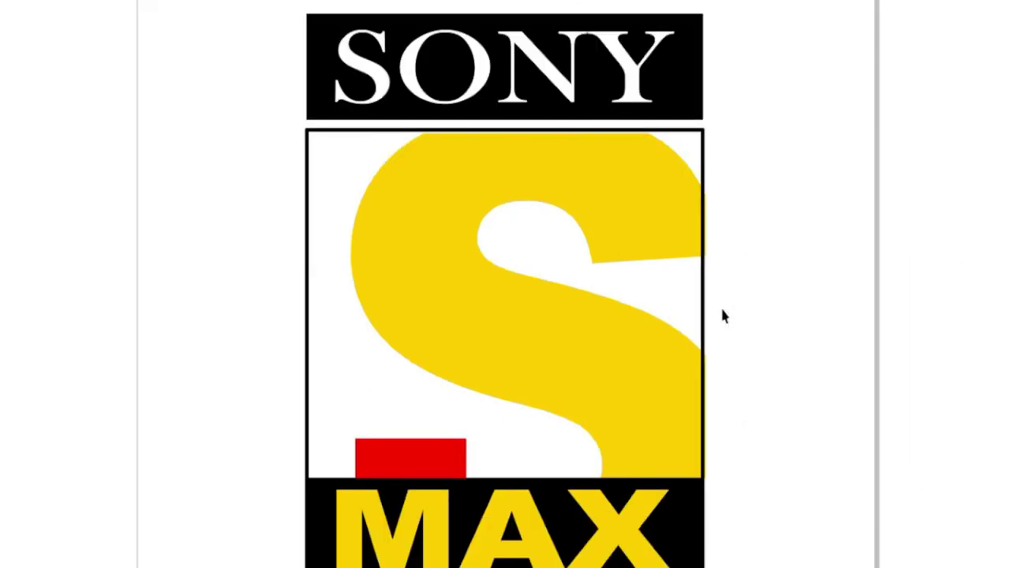